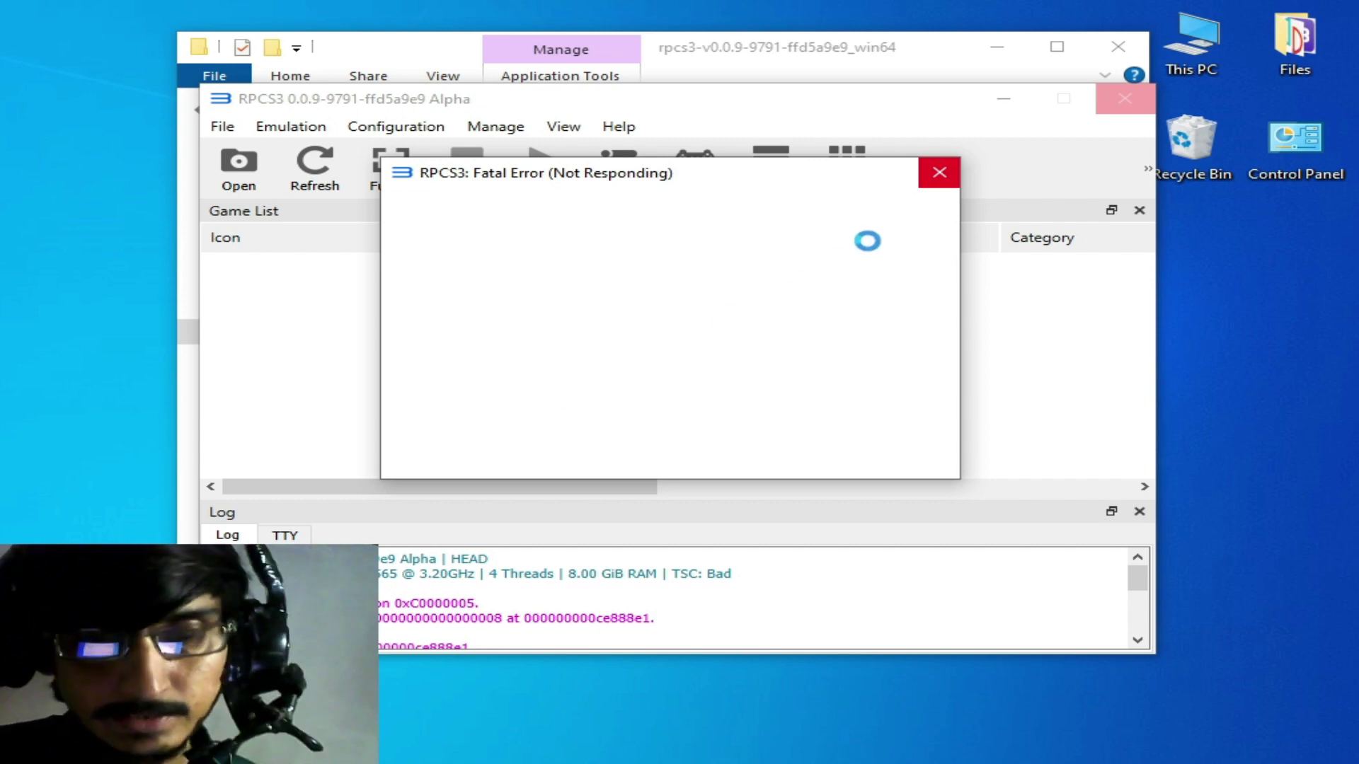
Close the frozen RPCS3 after its fatal error and cancel the Windows problem report.
click(939, 174)
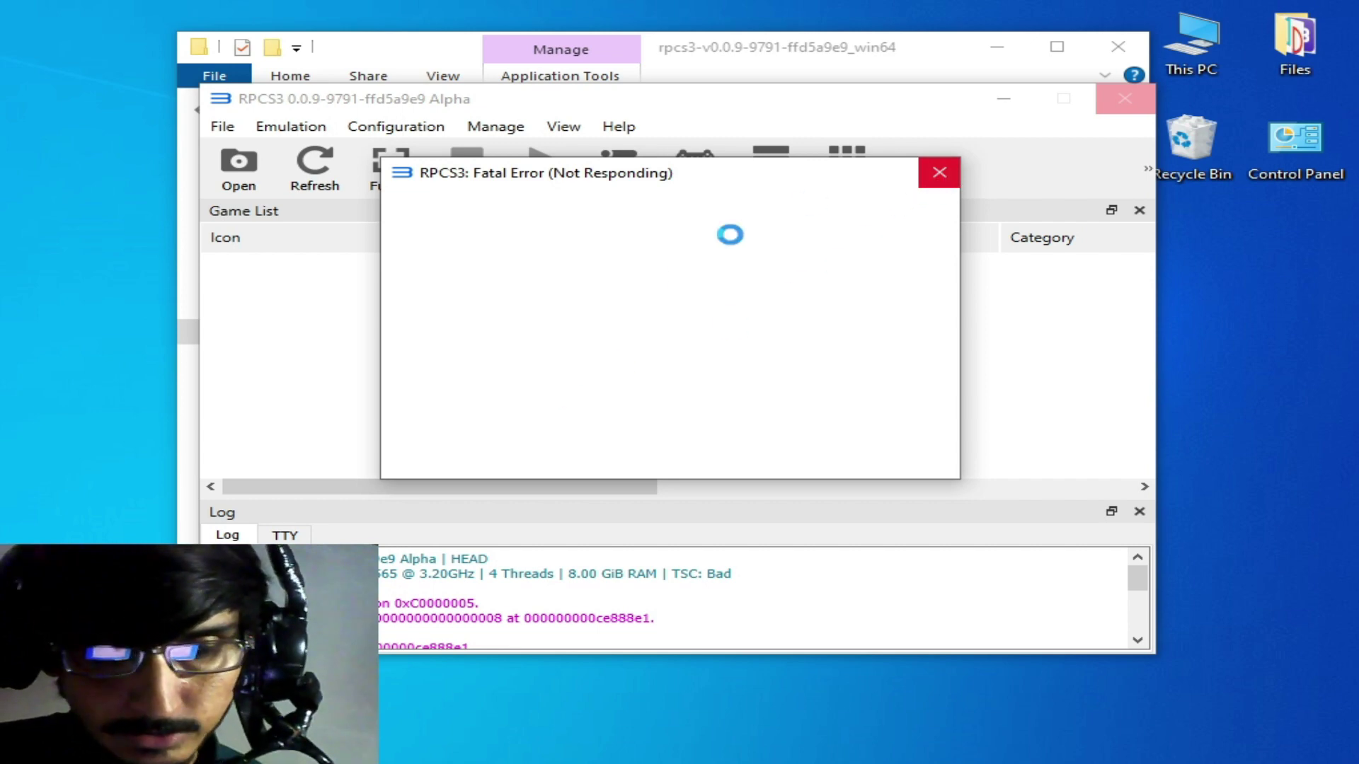
click(560, 354)
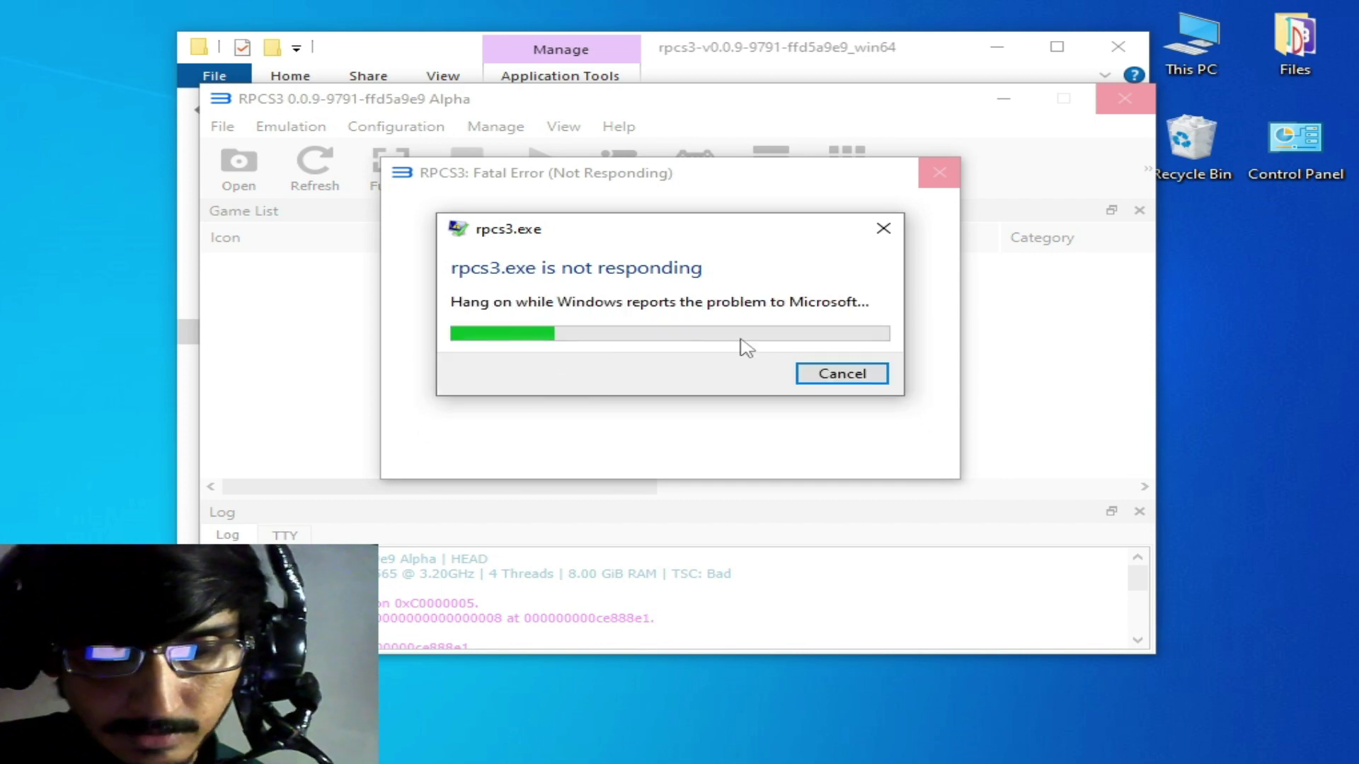
click(821, 376)
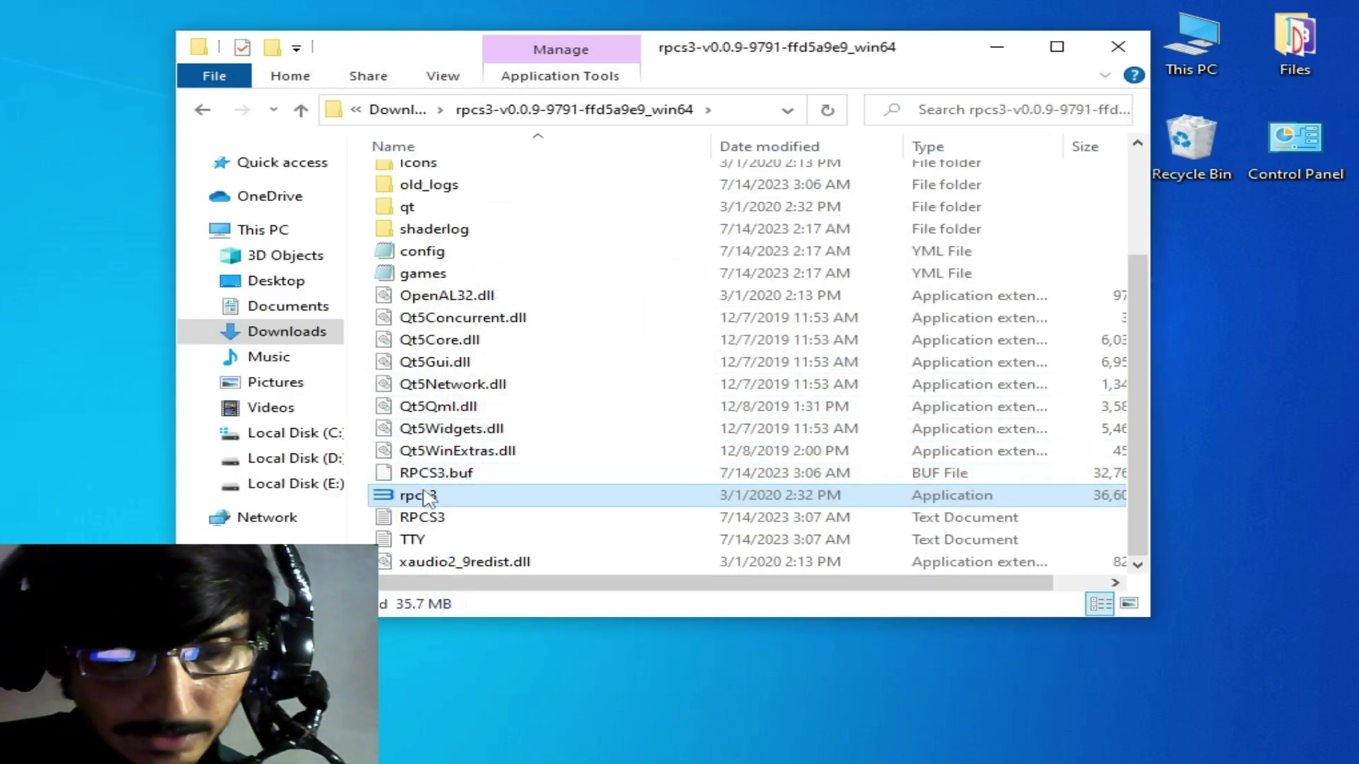
Relaunch rpcs3 from the rpcs3-v0.0.9-9791-ffd5a9e9_win64 folder and dismiss the nvoglv64.dll fatal error.
right_click(428, 501)
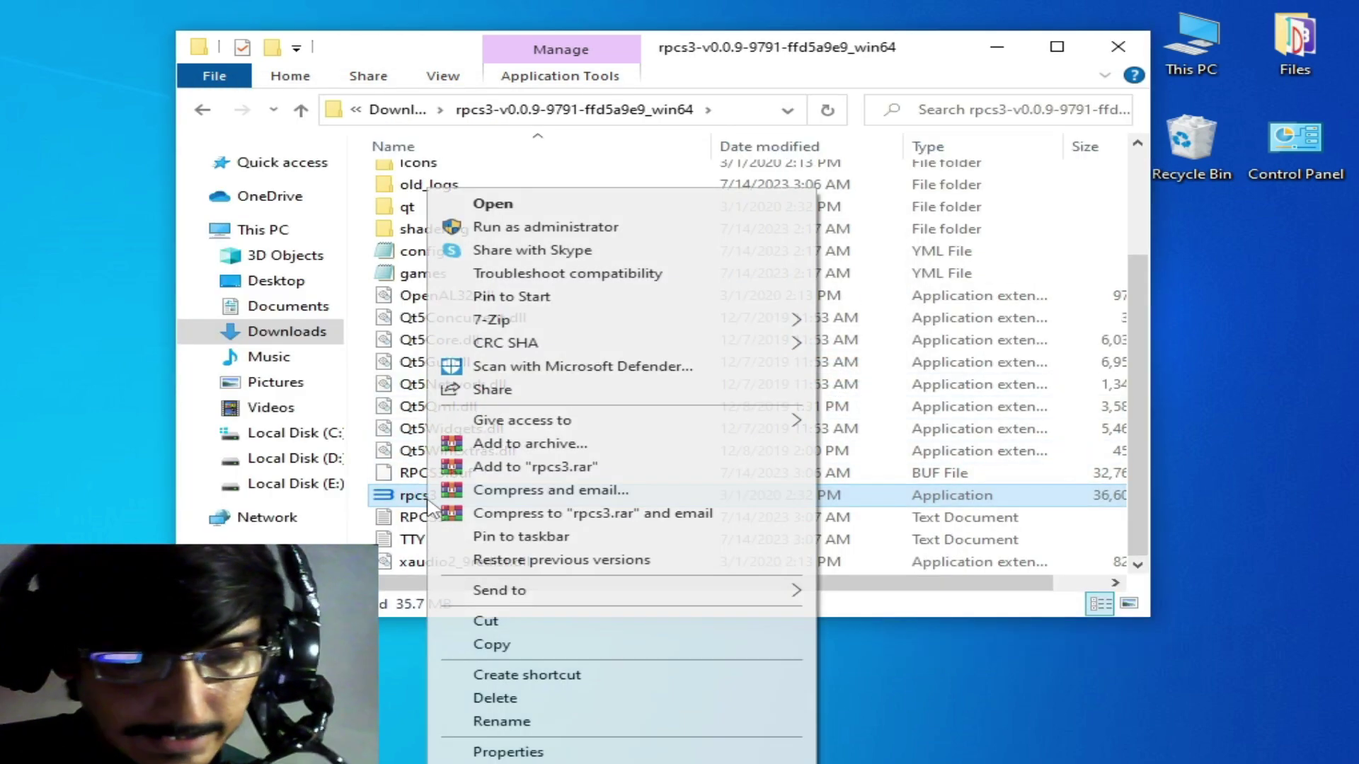
click(521, 207)
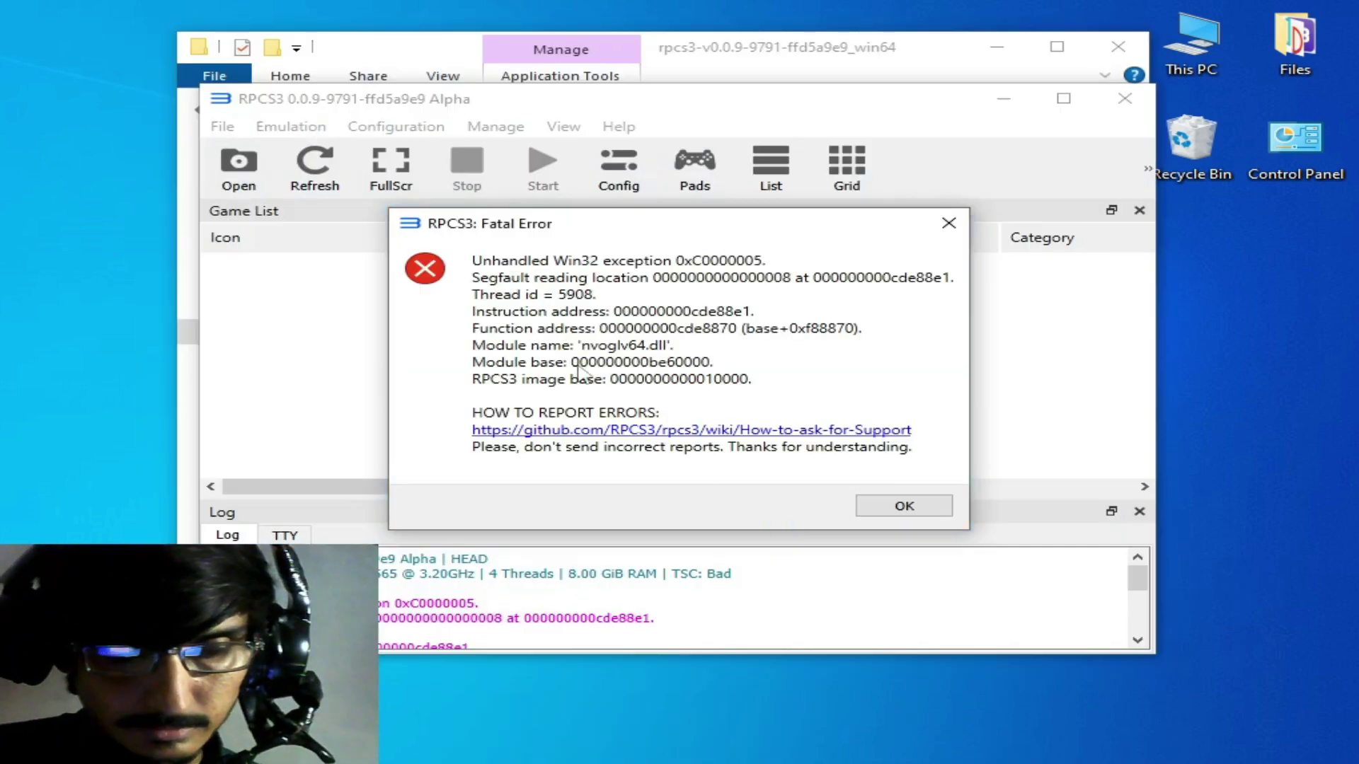
drag(559, 225, 532, 177)
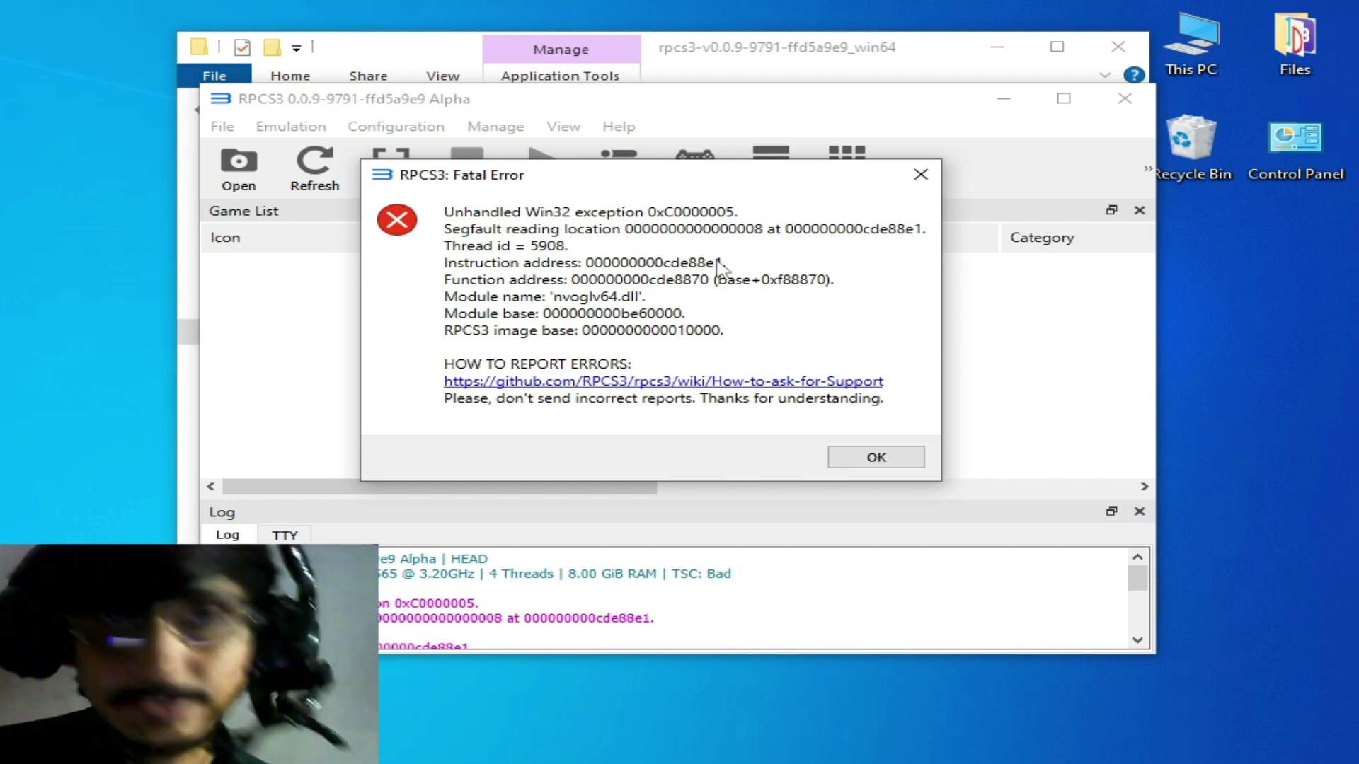
click(870, 457)
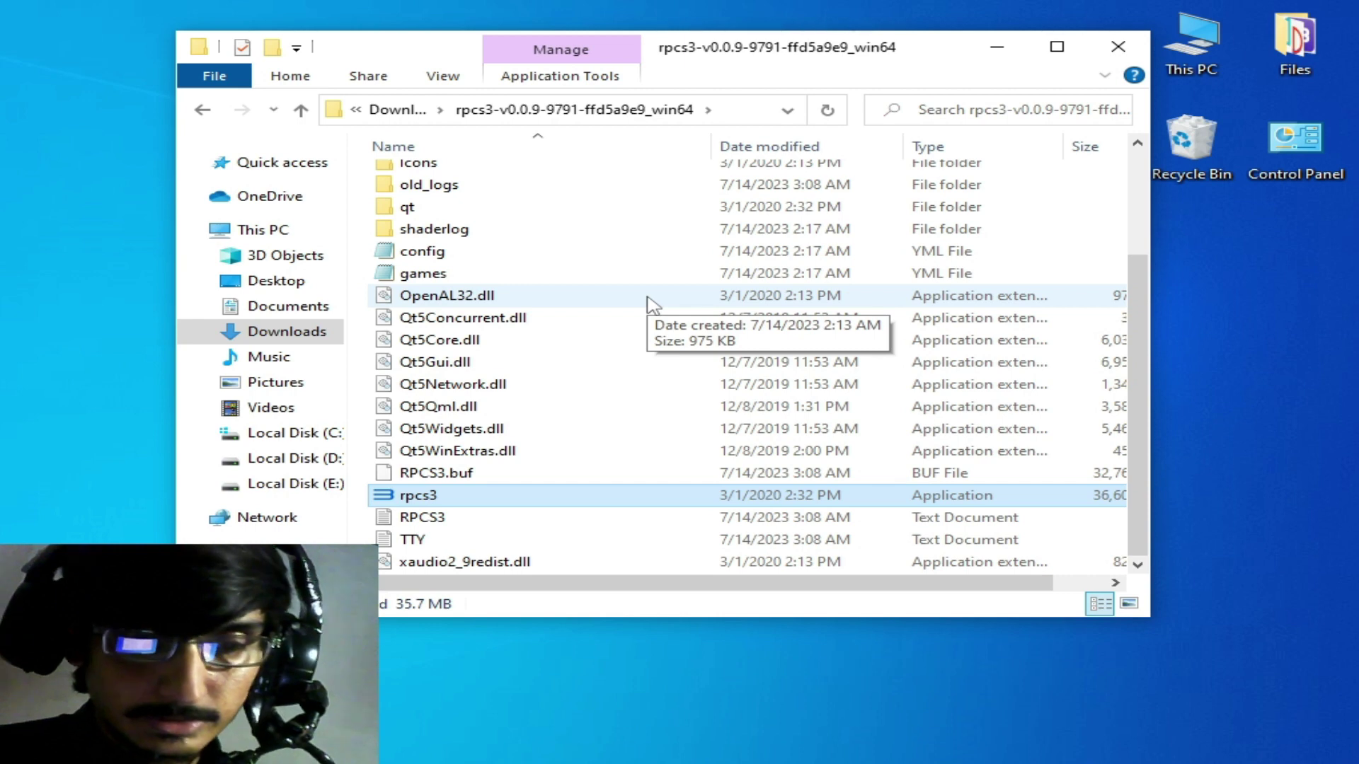
Search Windows for 'deviv' and open Device Manager from the results.
key(super+s)
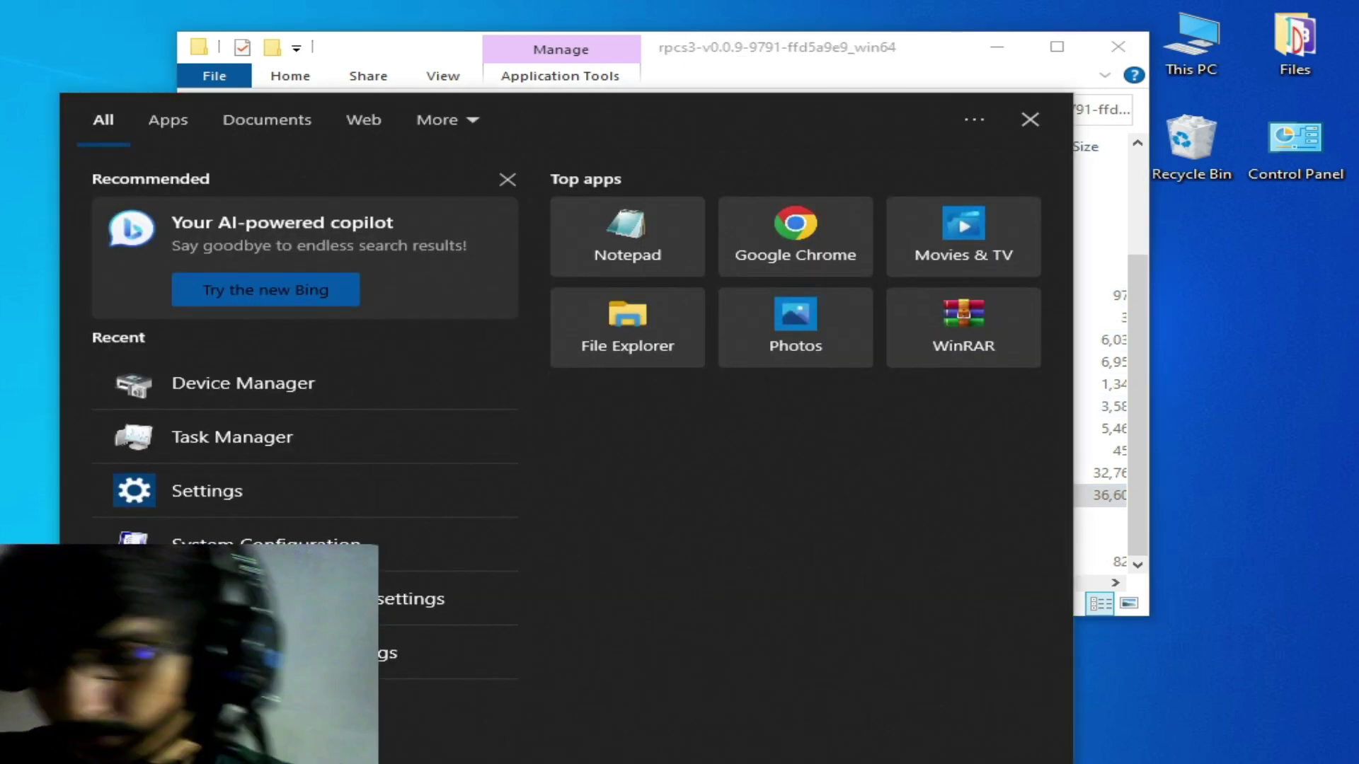
text(devi)
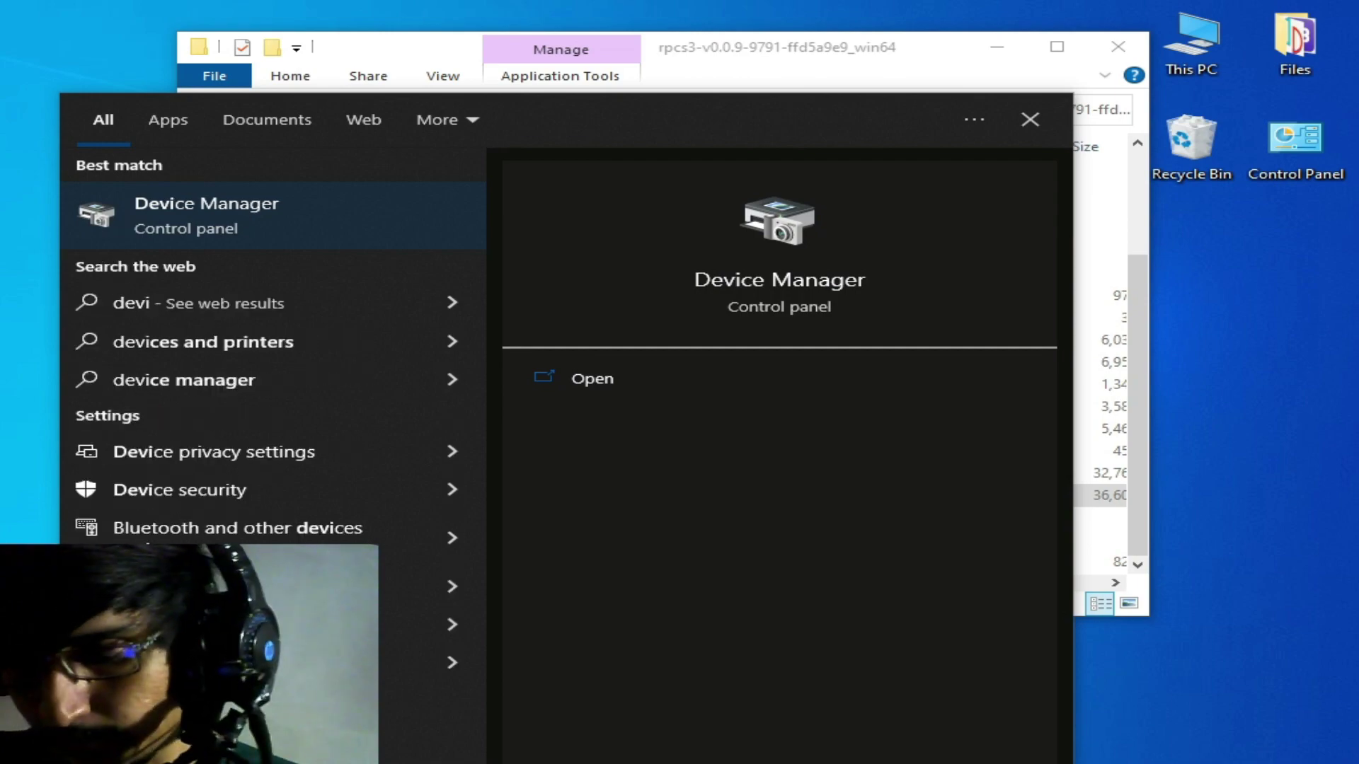
text(v)
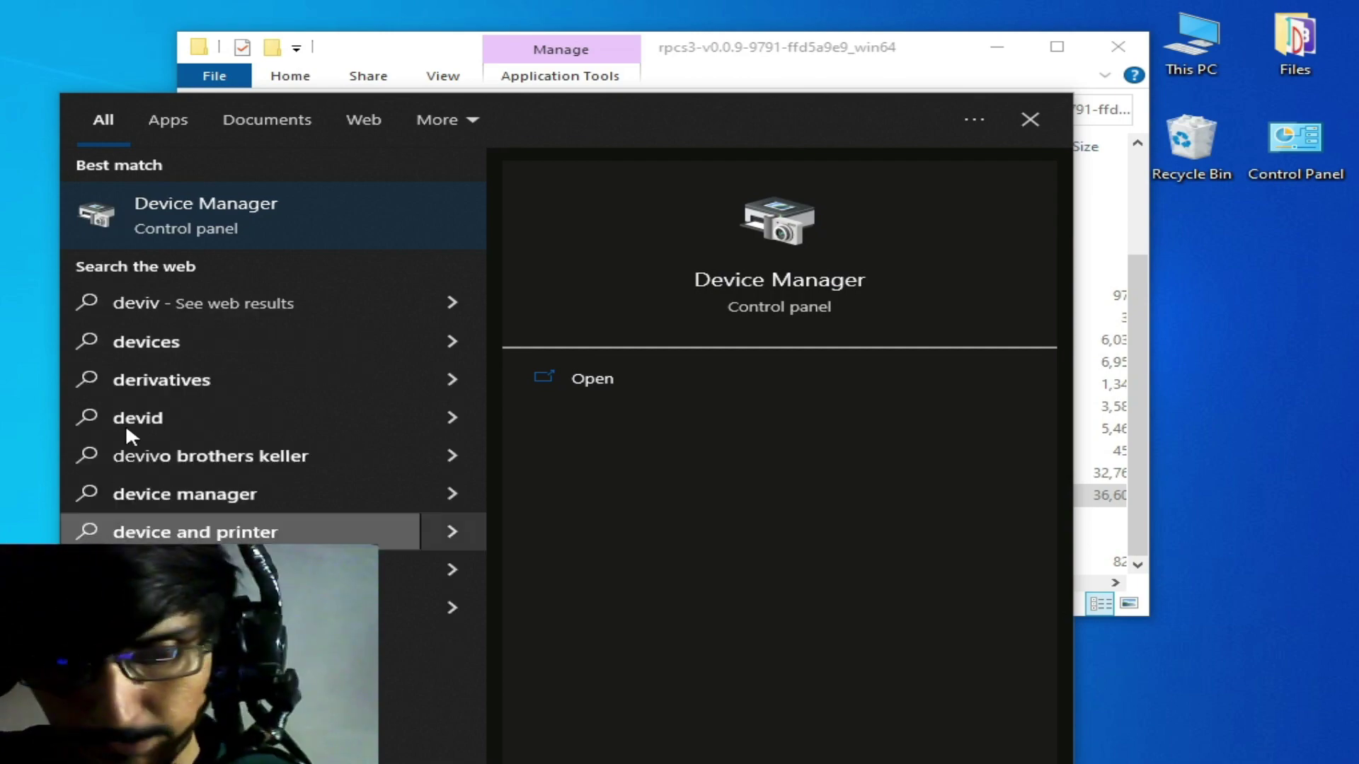
click(179, 212)
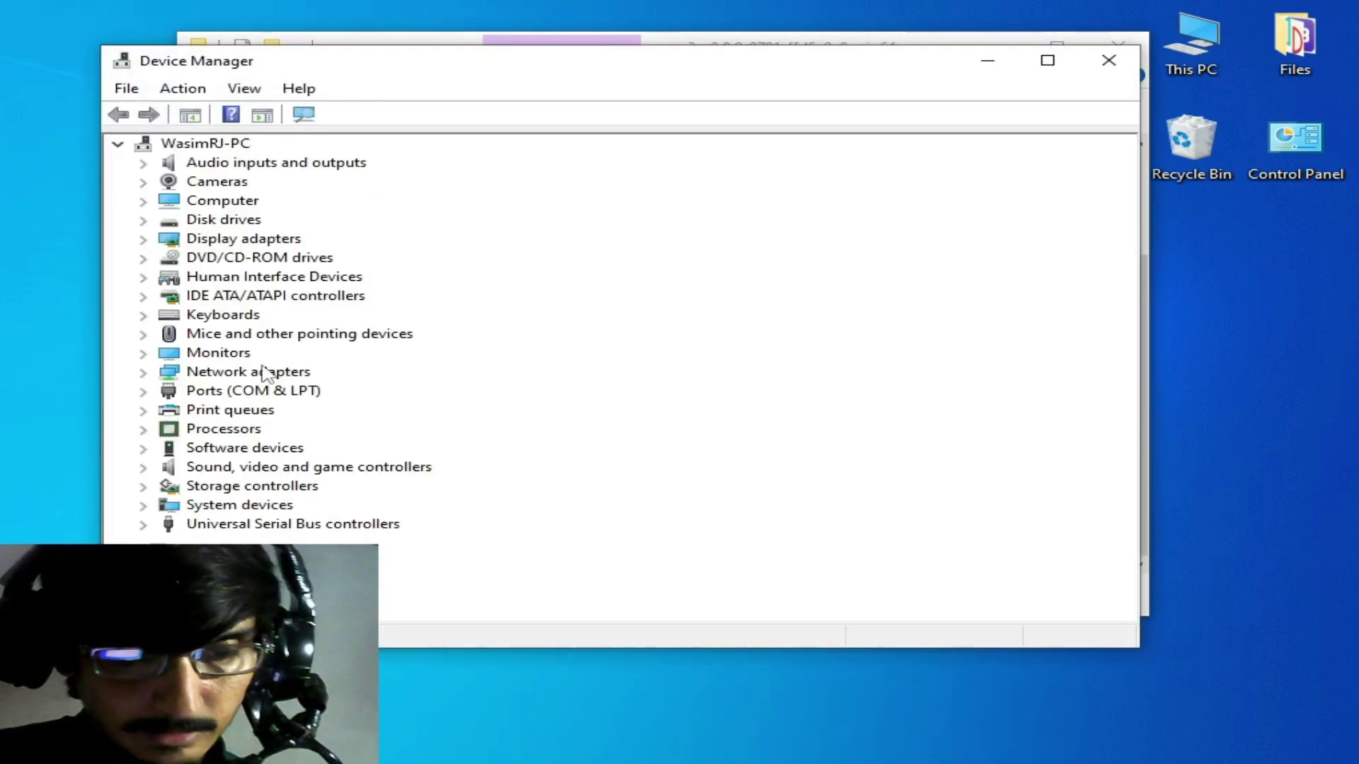
Show the GTX 750's Driver date property under Display adapters, which reads 7/27/2017.
click(143, 239)
right_click(268, 259)
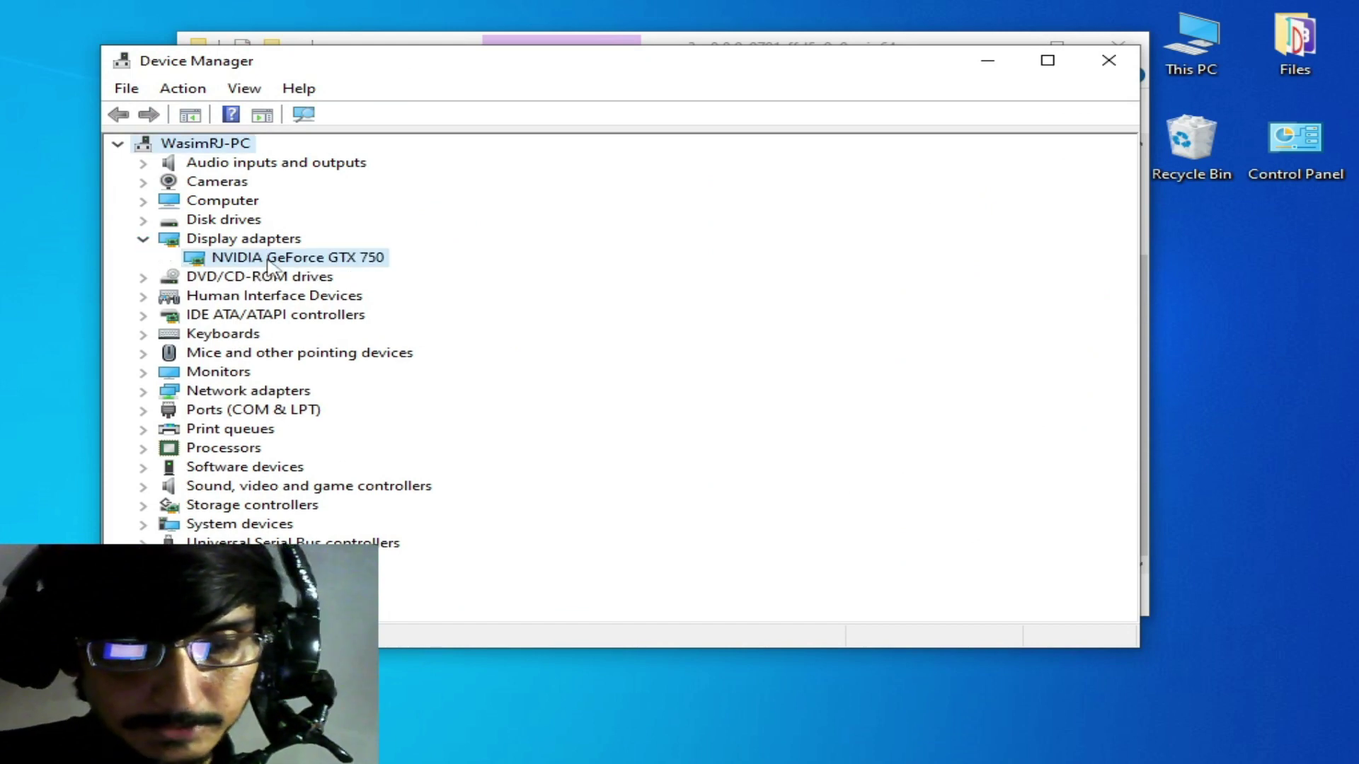
click(347, 383)
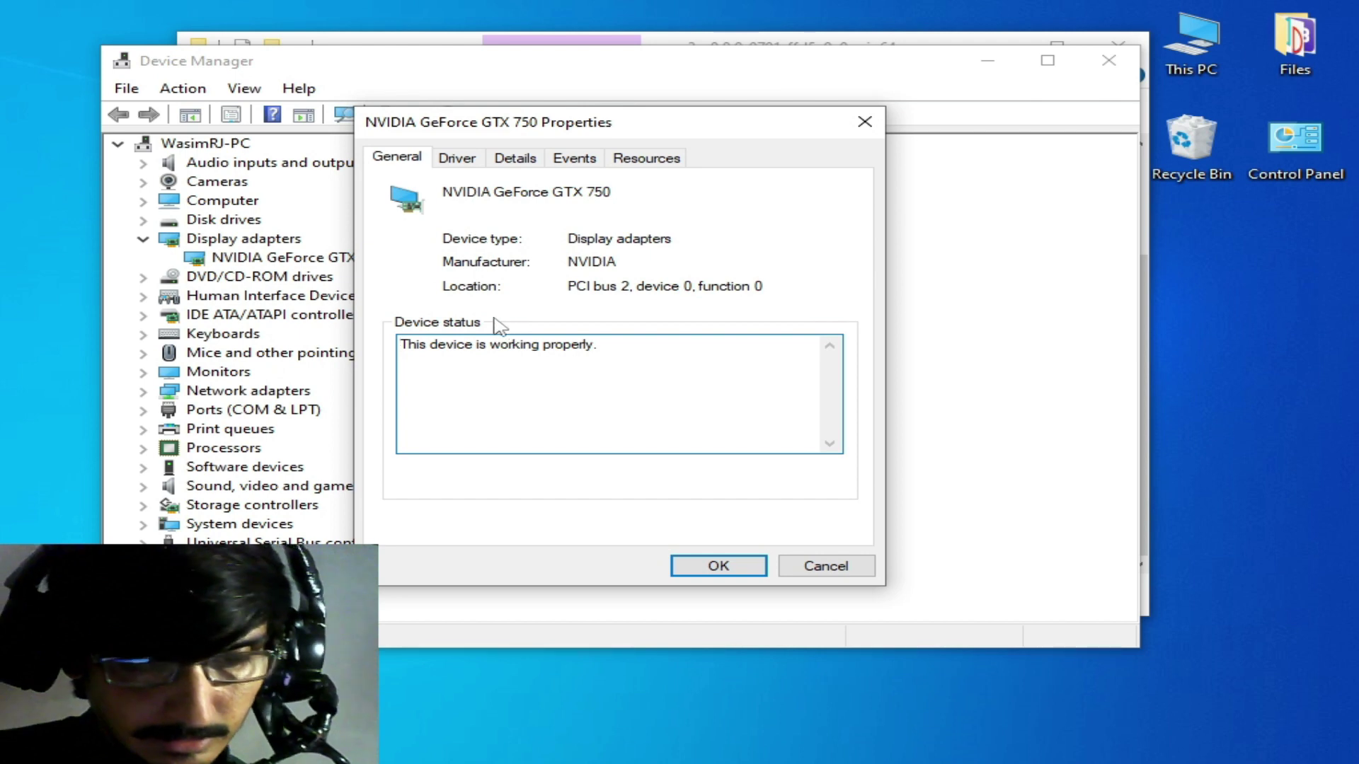
click(515, 160)
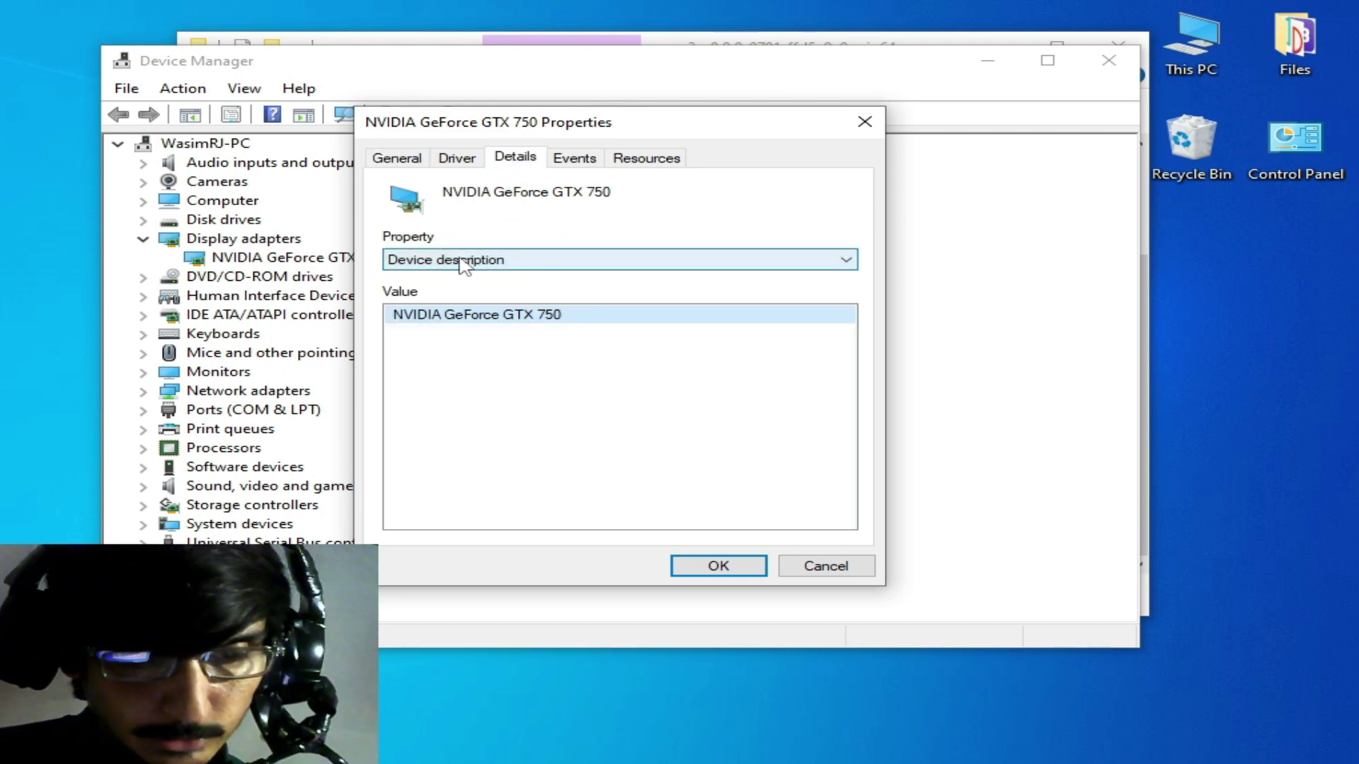
click(517, 267)
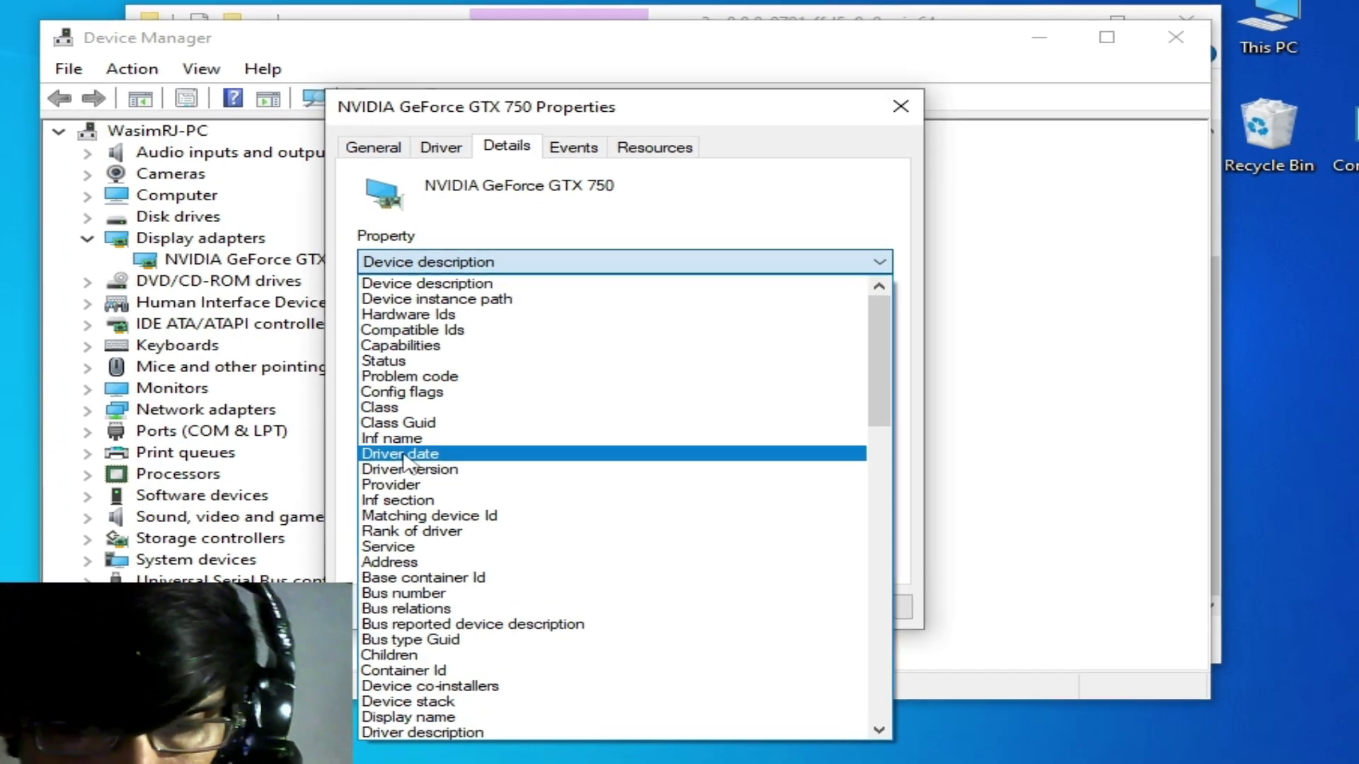
click(419, 432)
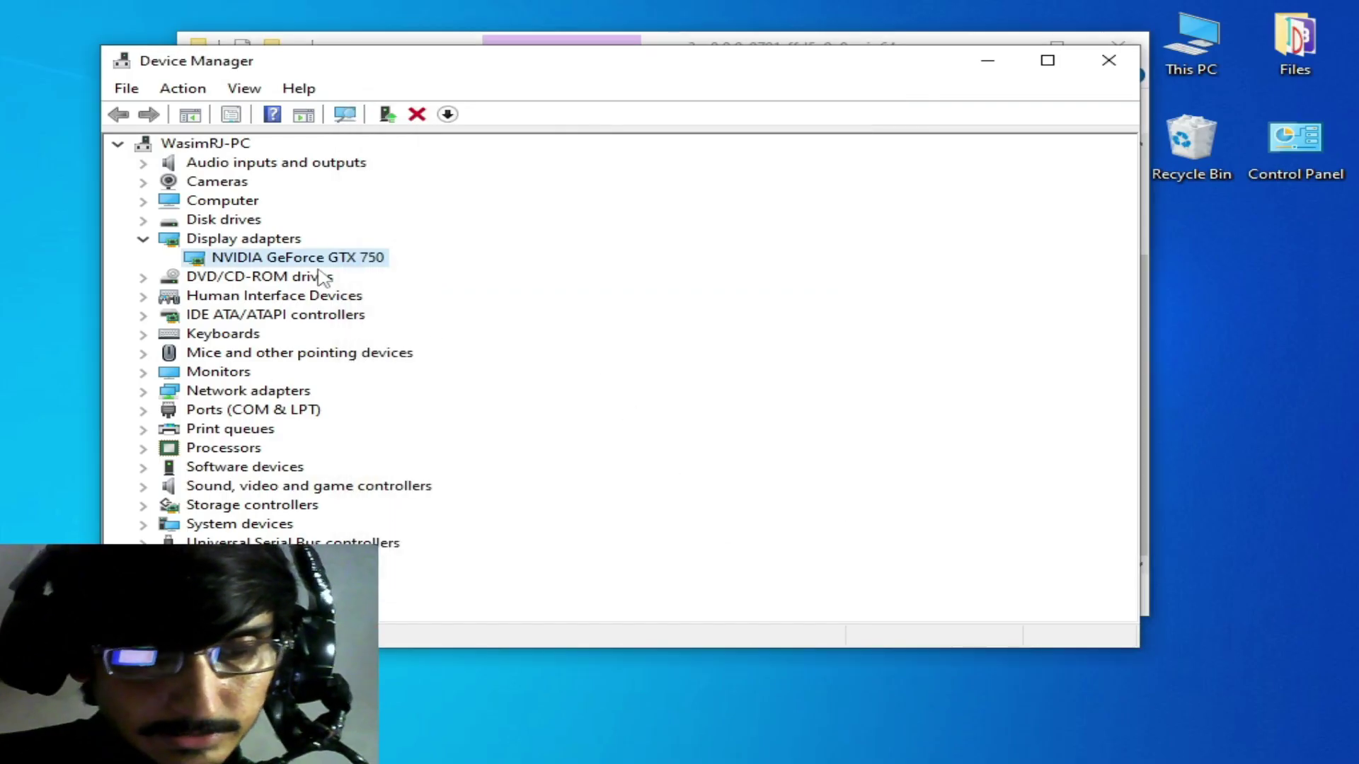
right_click(317, 256)
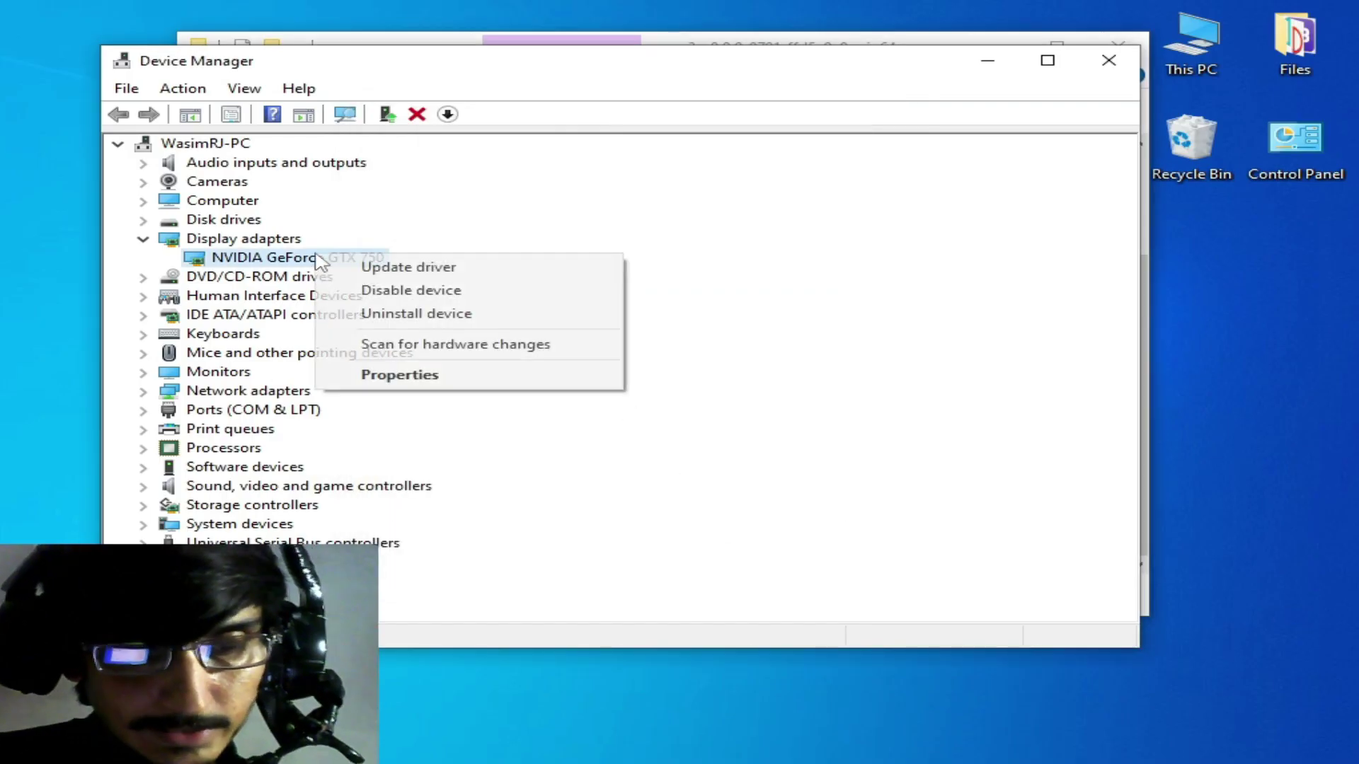
click(383, 373)
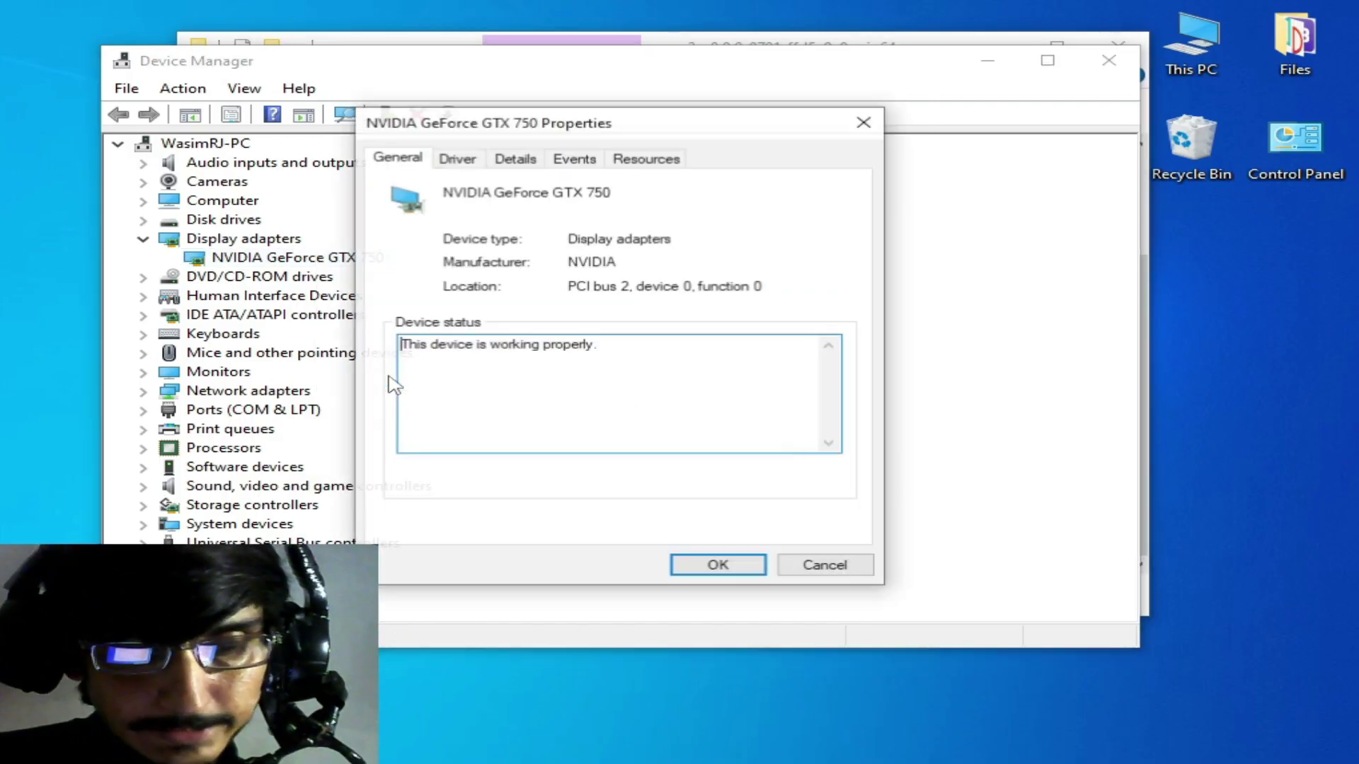
click(456, 157)
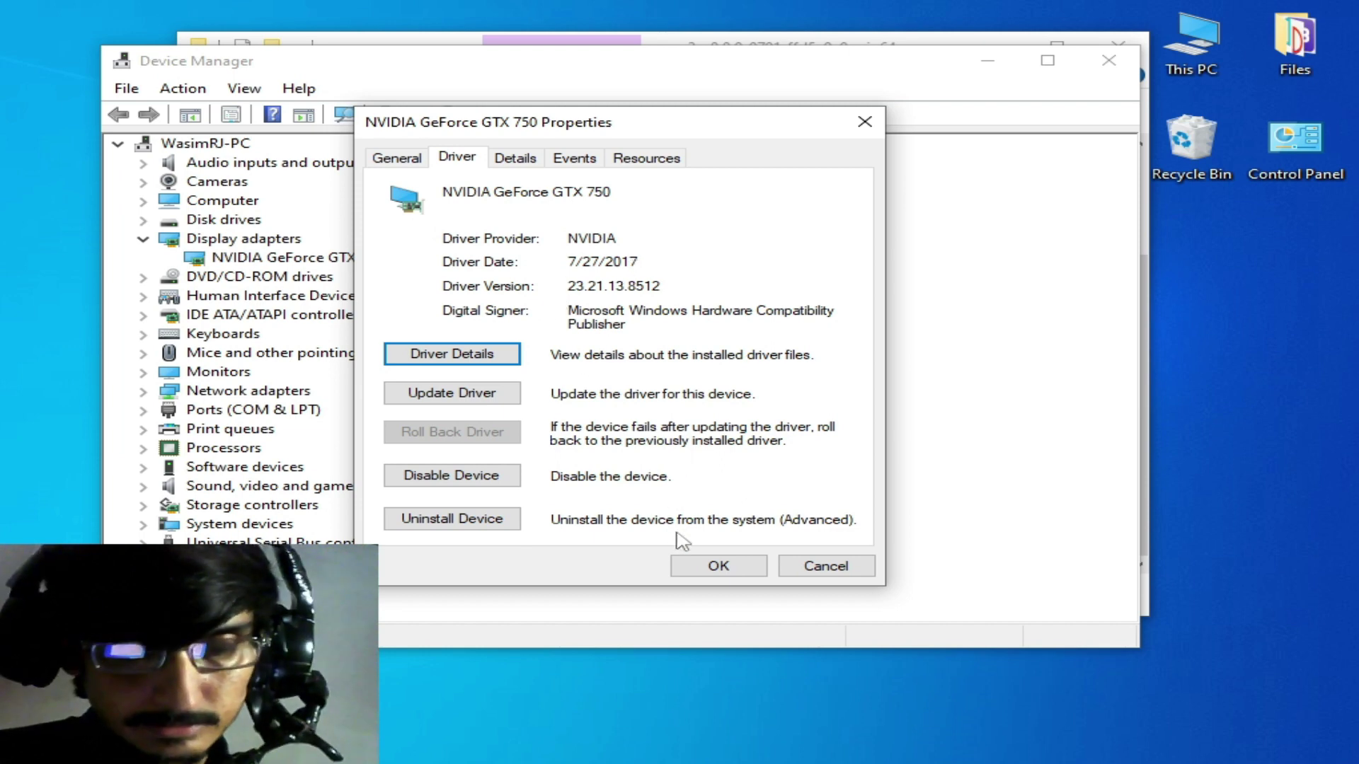
click(719, 567)
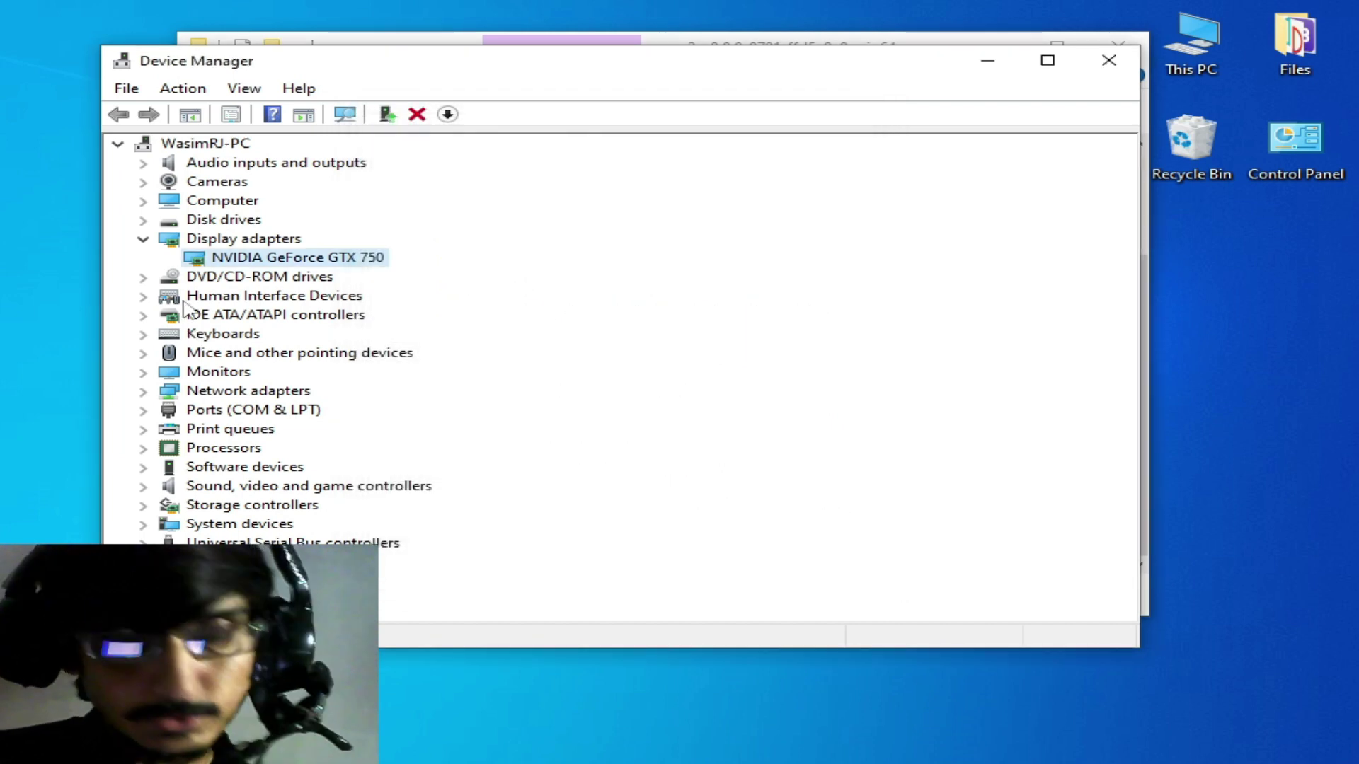
Start a driver update for the GTX 750, then cancel it.
right_click(262, 261)
click(303, 268)
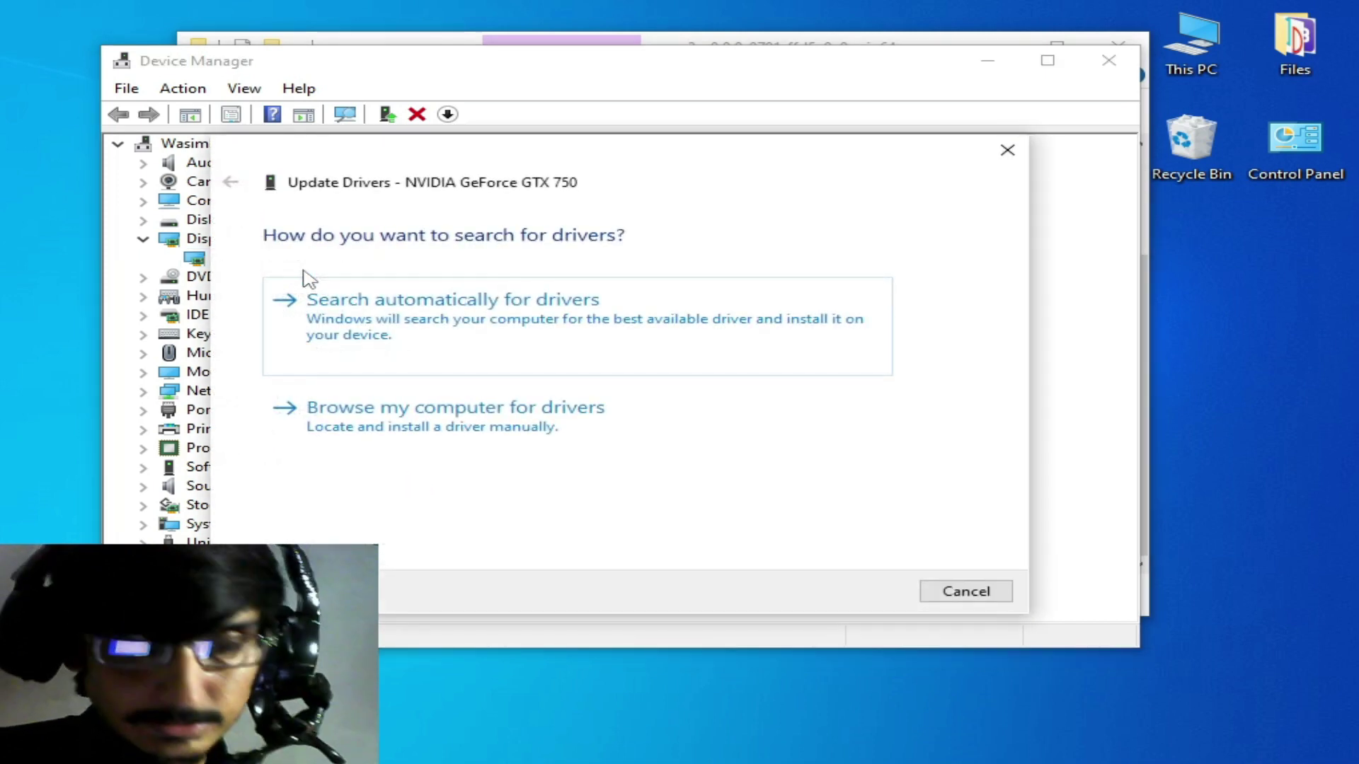
click(929, 591)
From the GTX 750's Driver properties, list compatible drivers on this computer and cancel without installing.
right_click(279, 256)
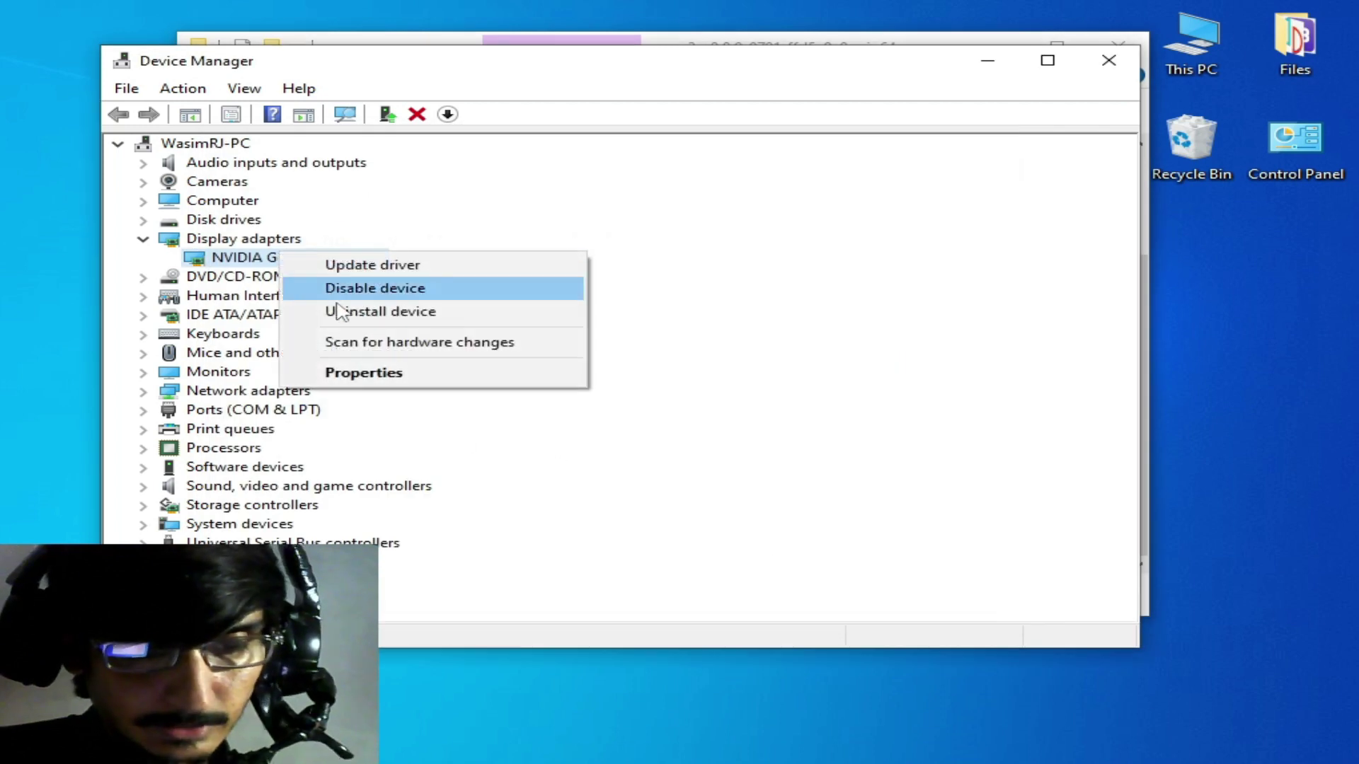
click(363, 373)
click(433, 157)
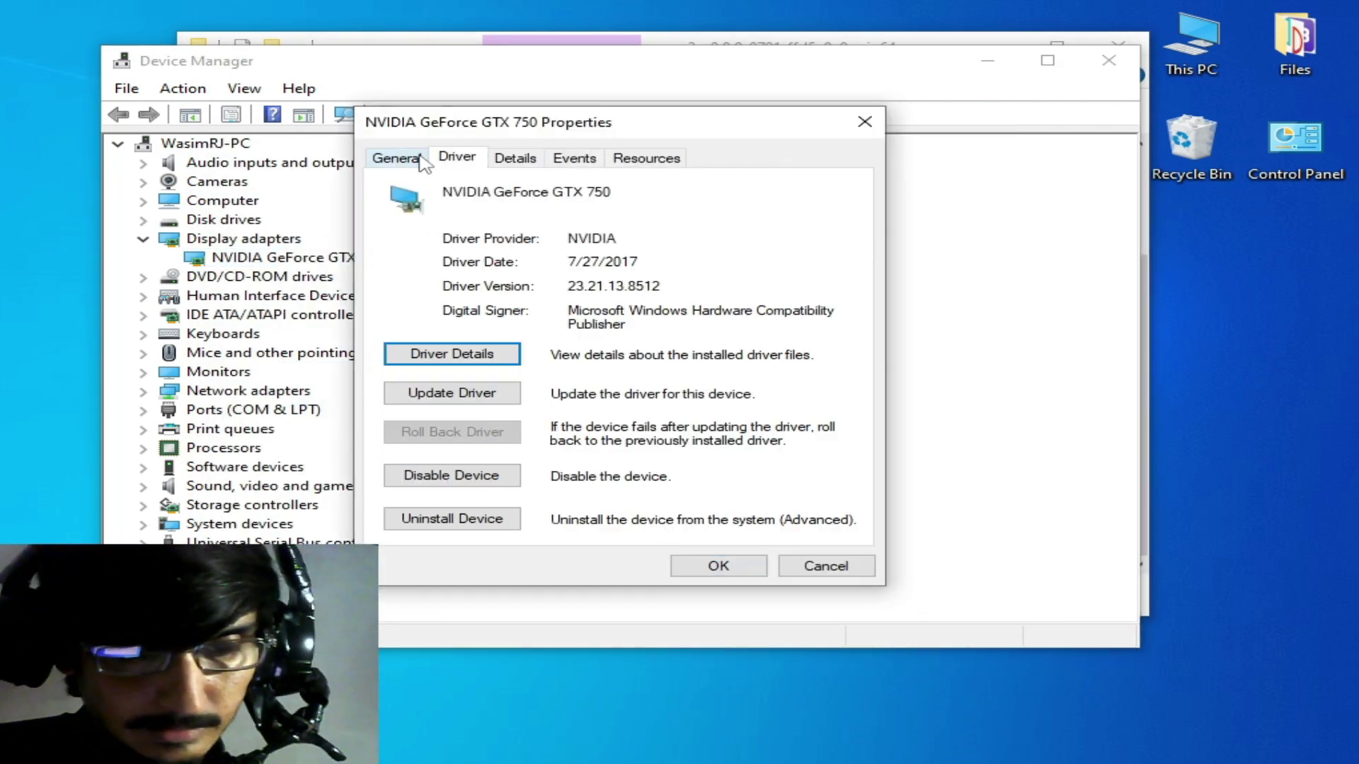
click(457, 396)
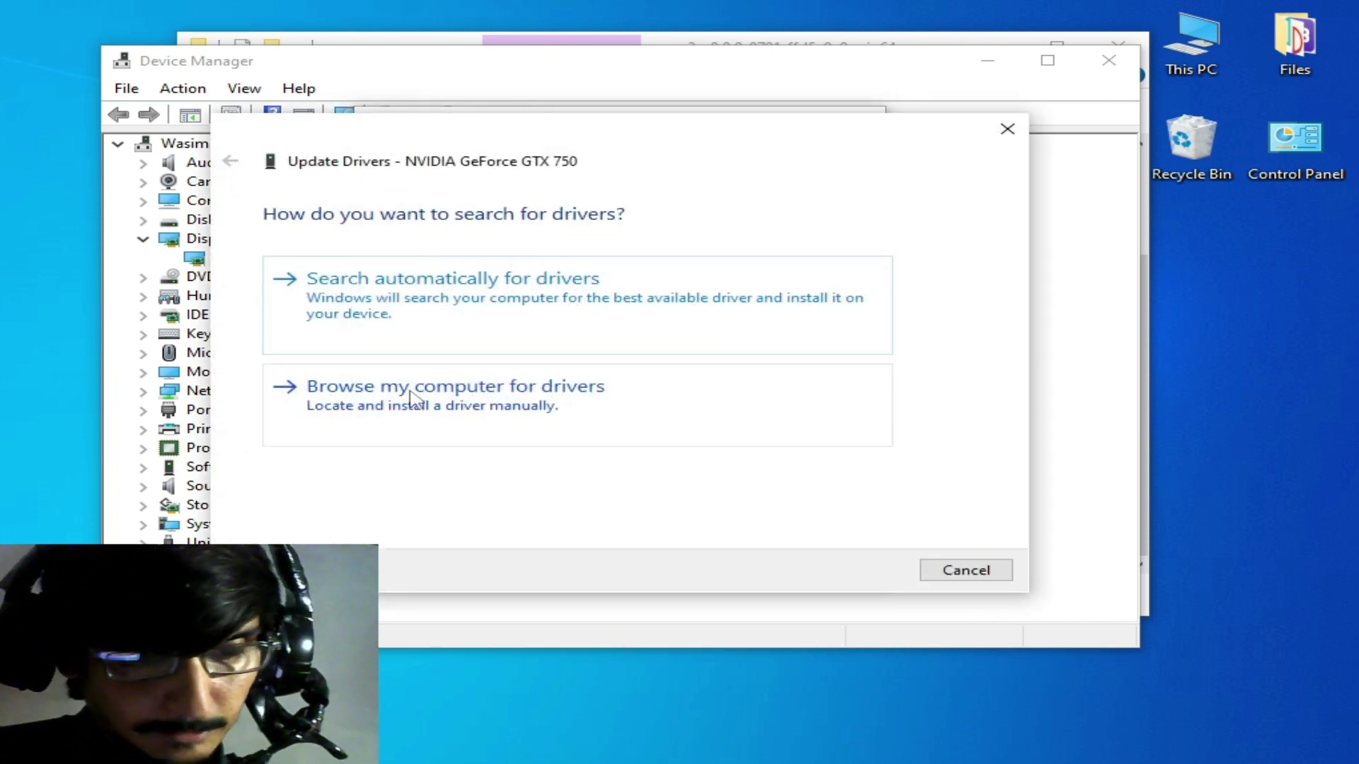
click(410, 396)
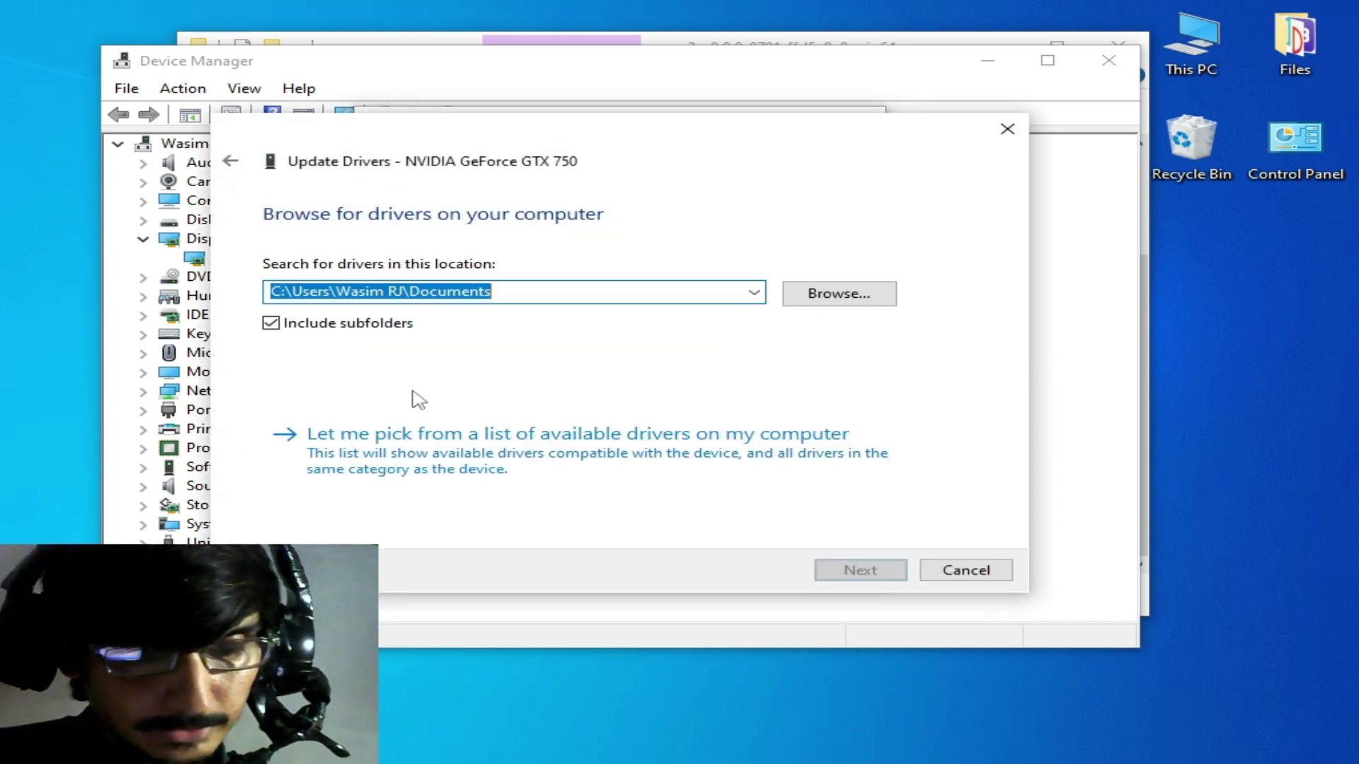
click(439, 467)
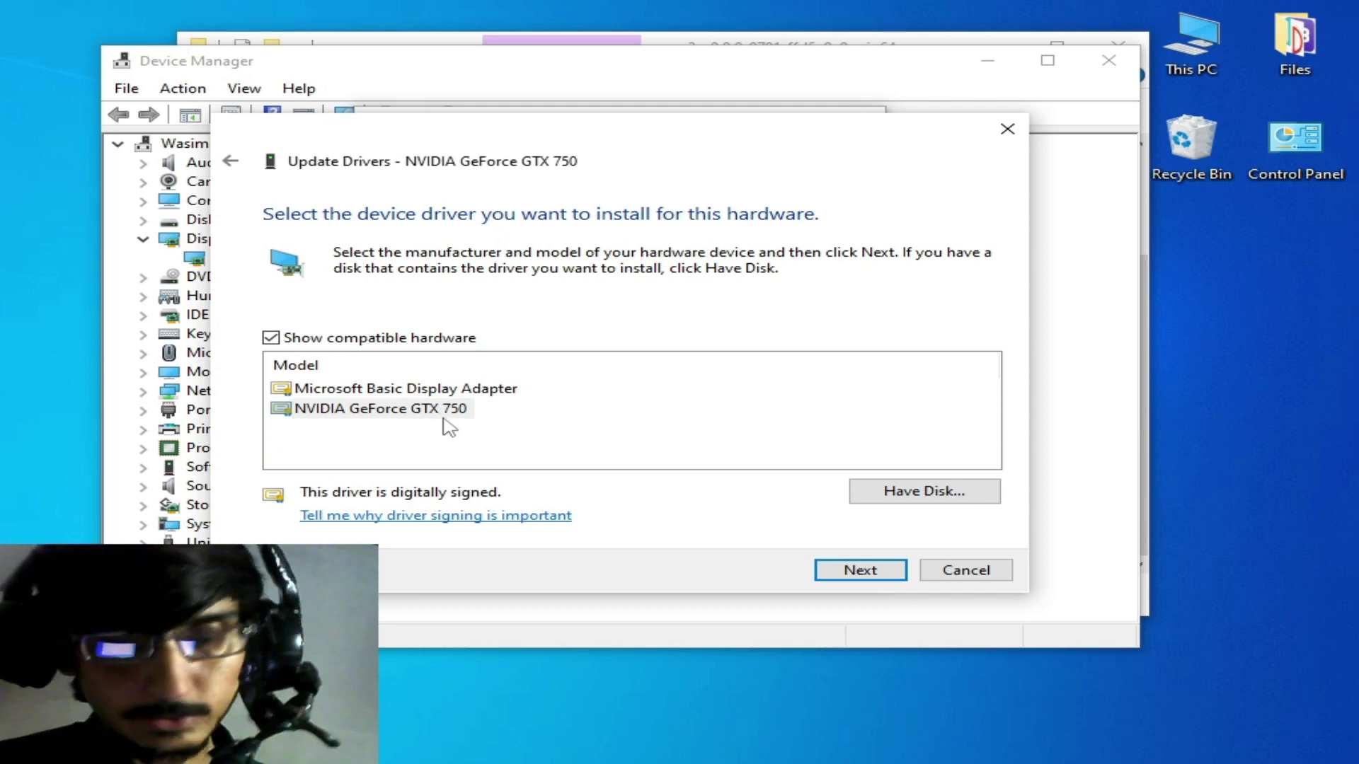
click(954, 576)
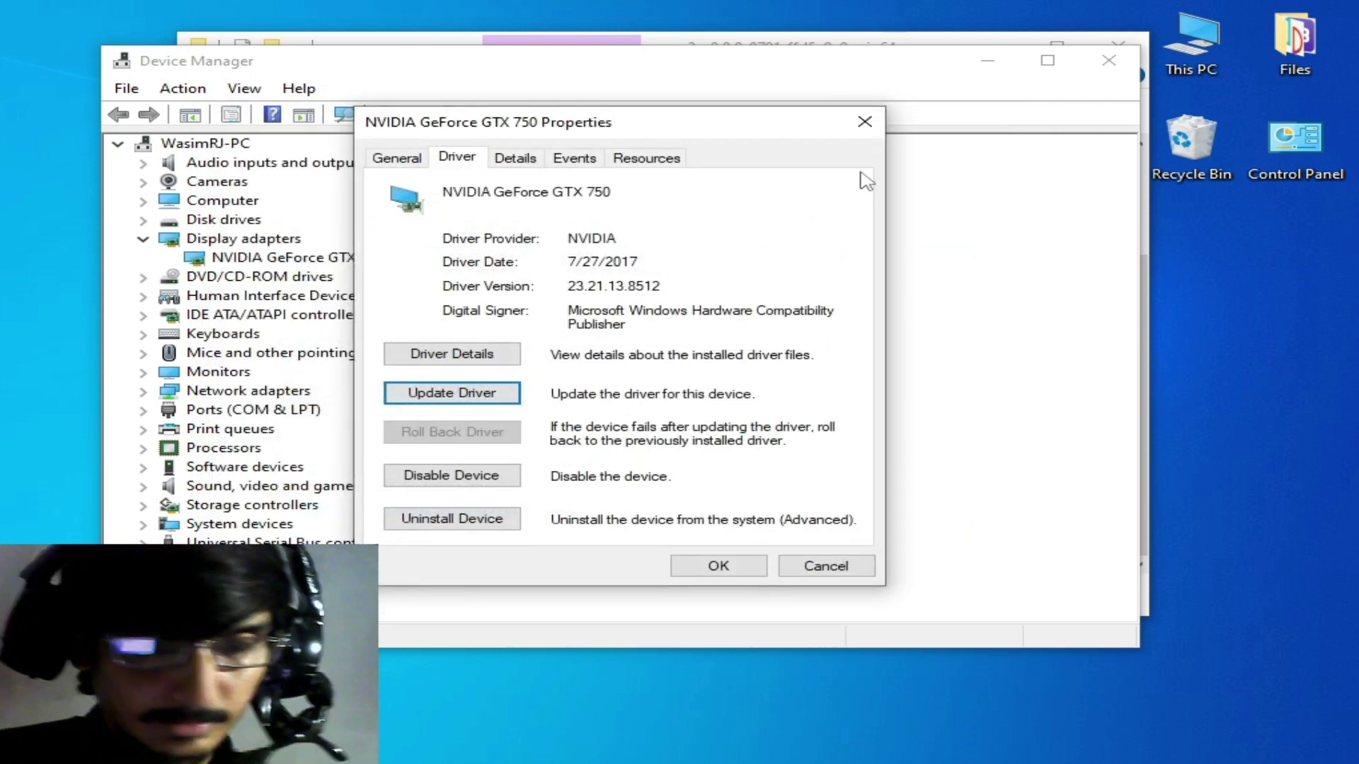
Close the GTX 750 properties and the Device Manager window.
click(865, 122)
click(1108, 60)
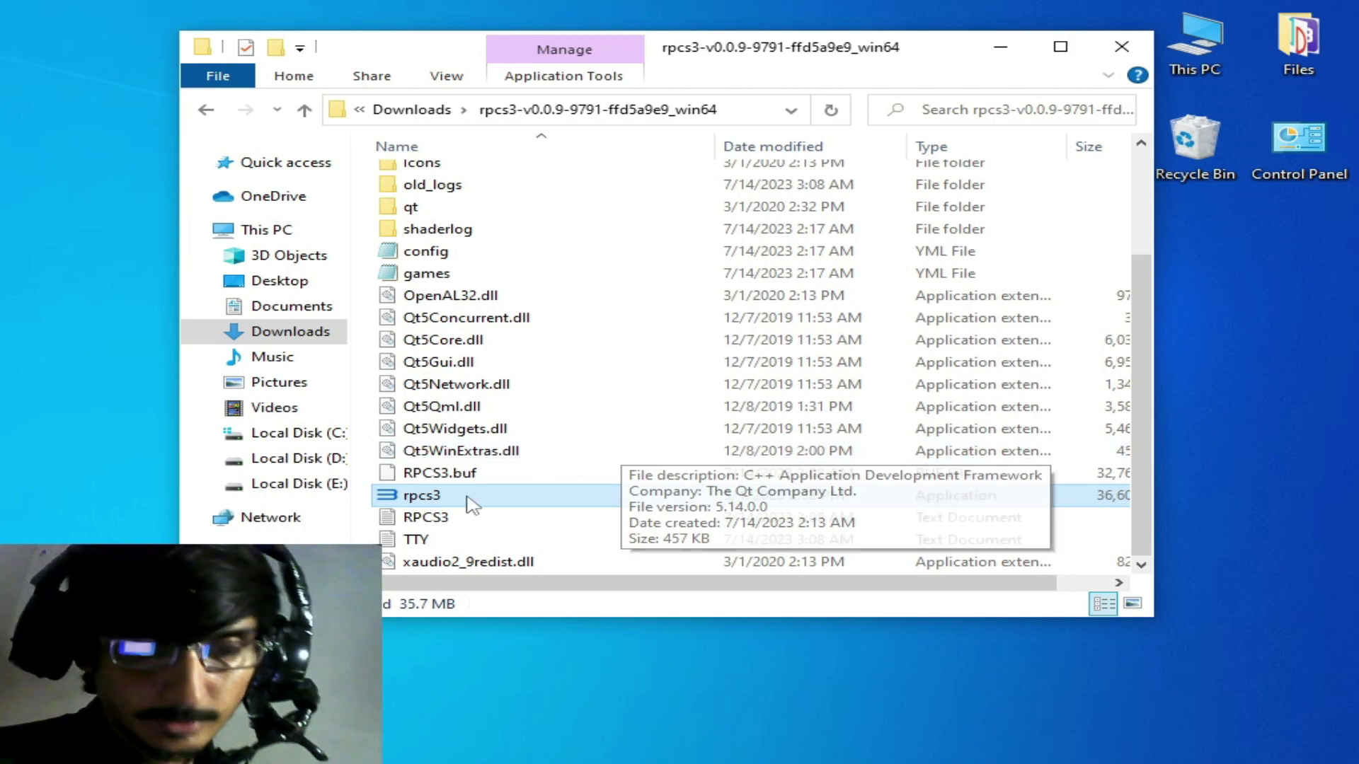
Relaunch rpcs3 from its folder and shift the RPCS3 window down and right.
right_click(436, 500)
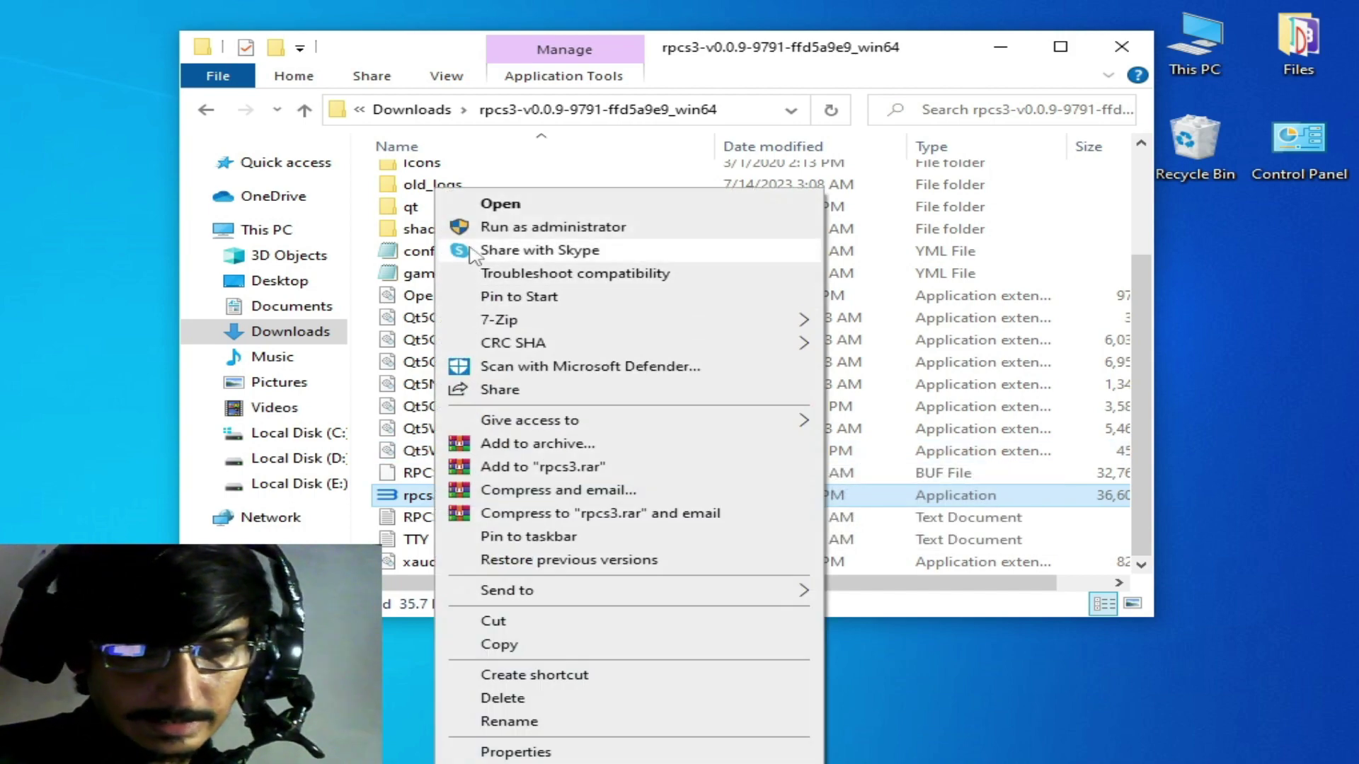
click(499, 208)
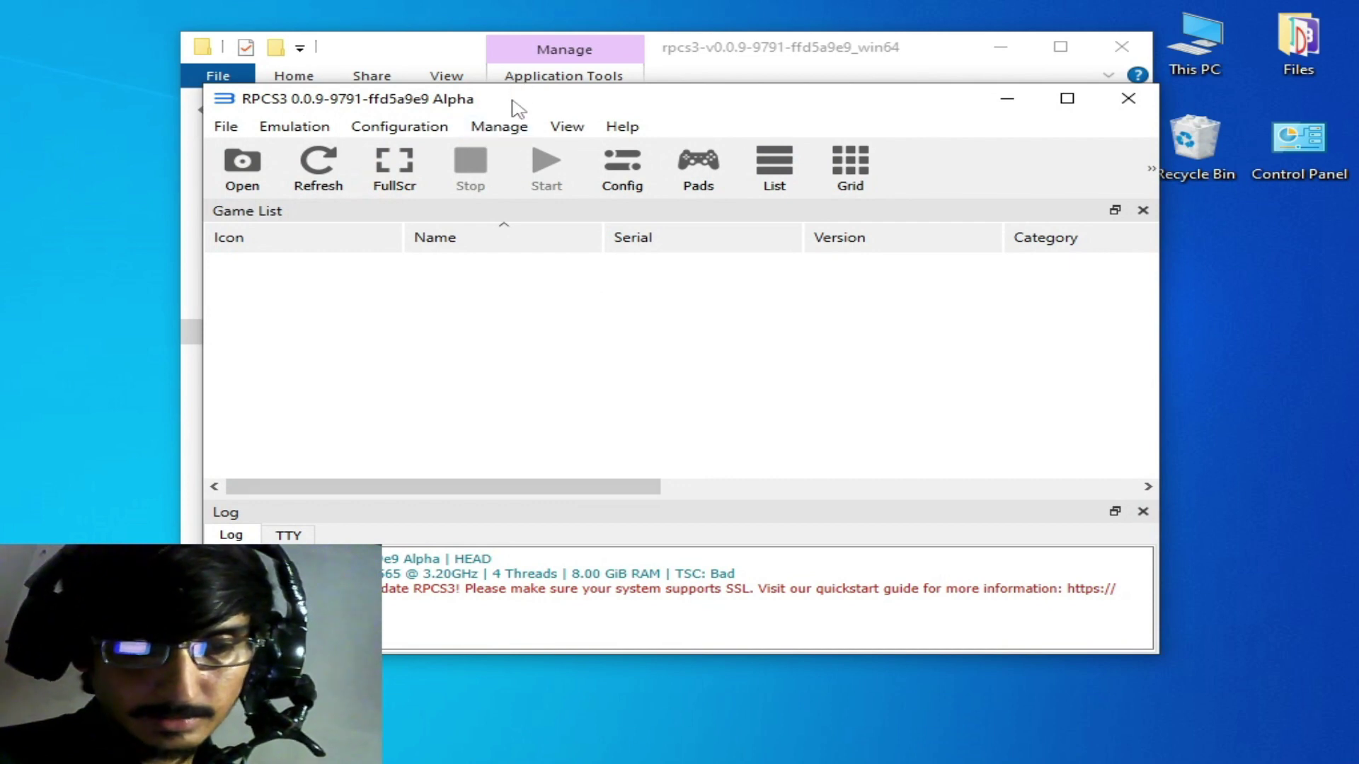
drag(518, 108, 623, 133)
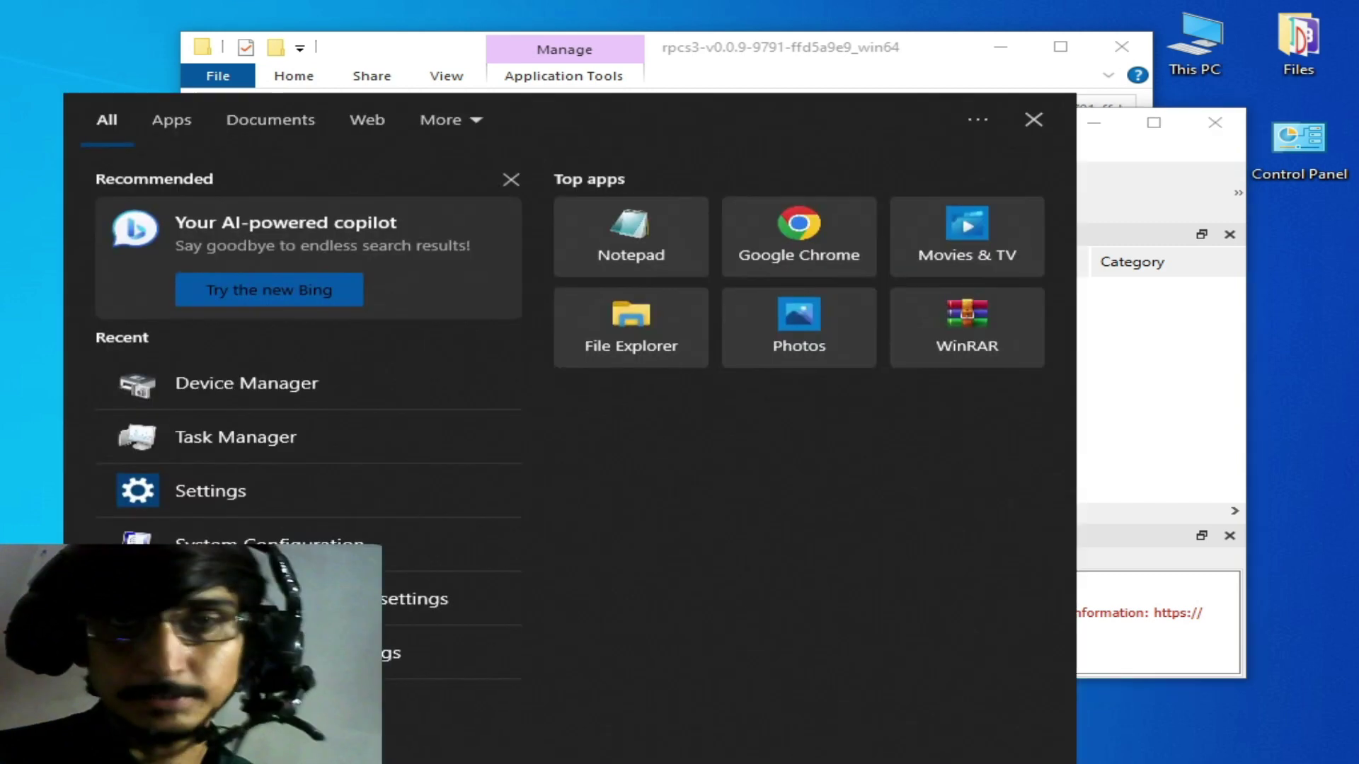
Reopen Device Manager and confirm the GTX 750 driver is version 31.0.15.3640, dated 6/23/2023.
click(215, 394)
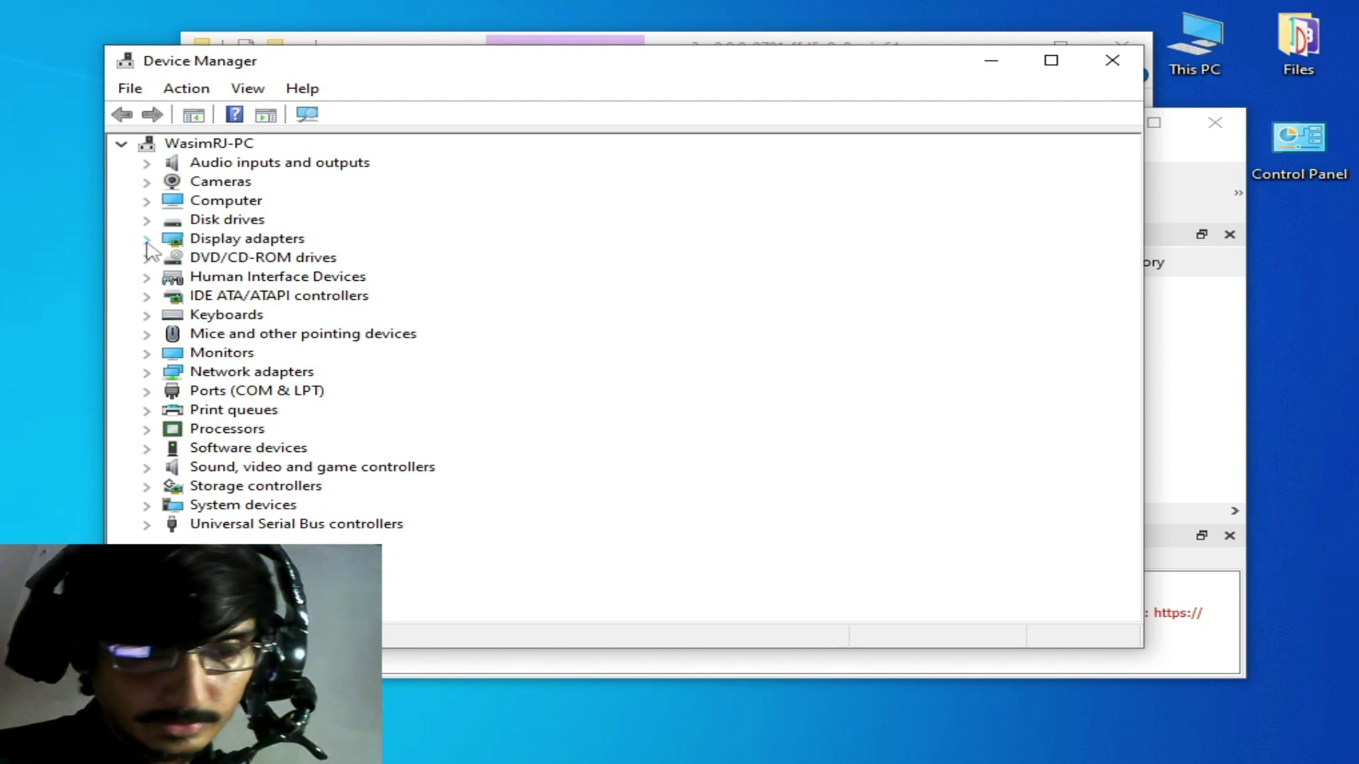
double_click(244, 240)
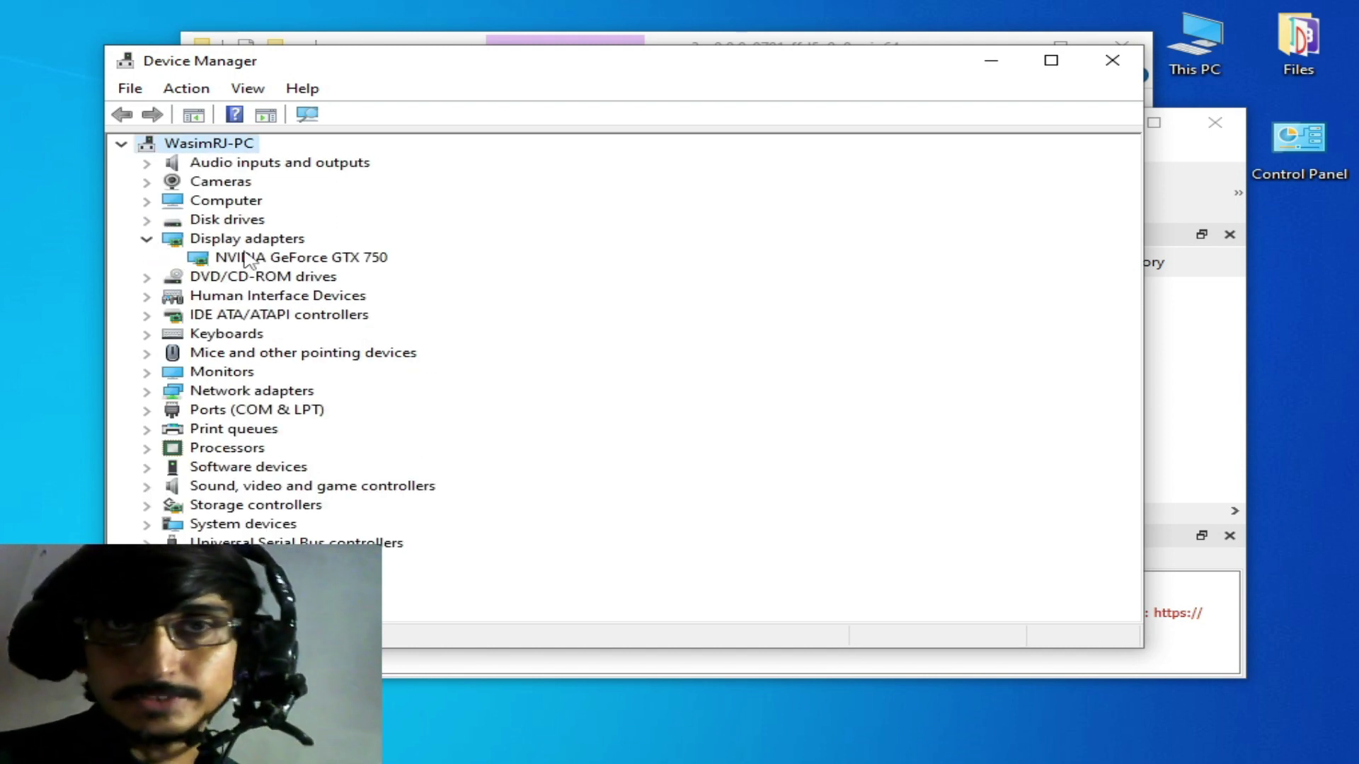
right_click(259, 259)
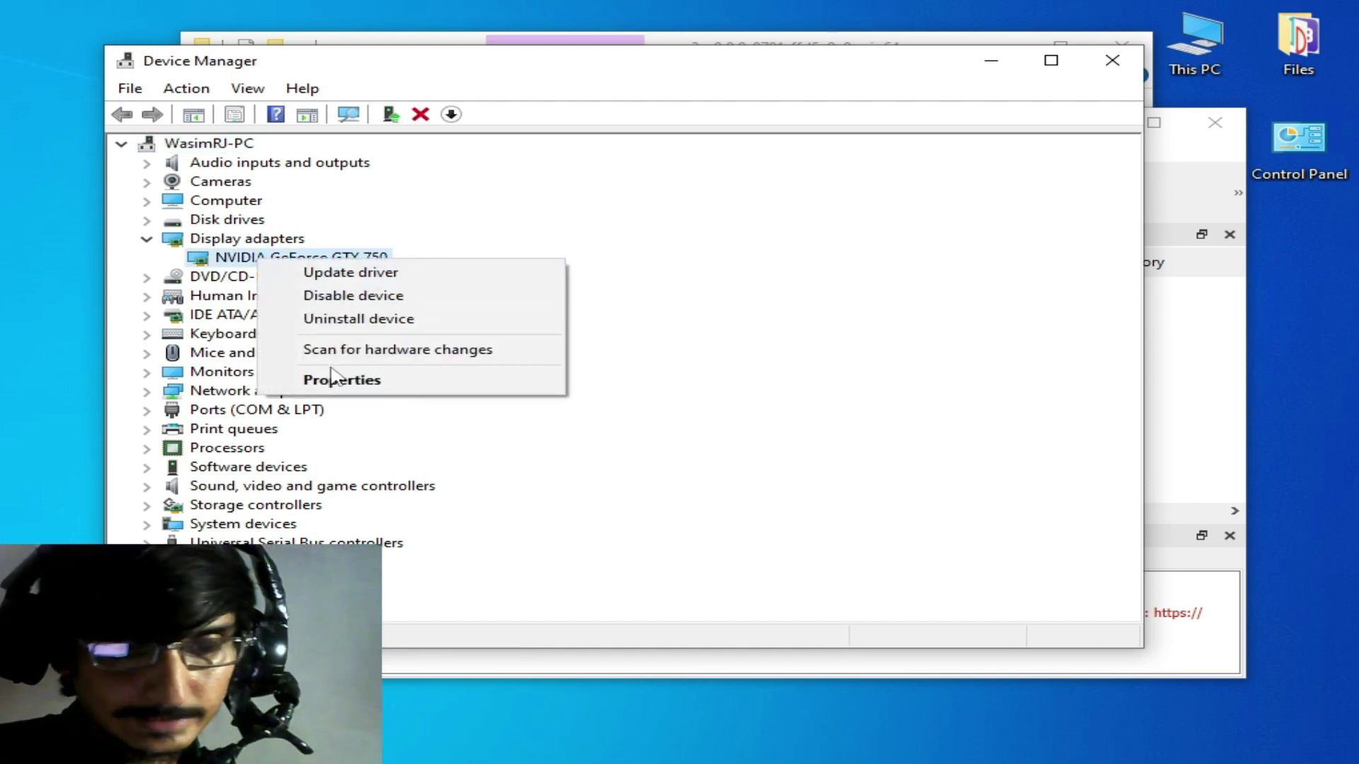
click(357, 380)
click(461, 158)
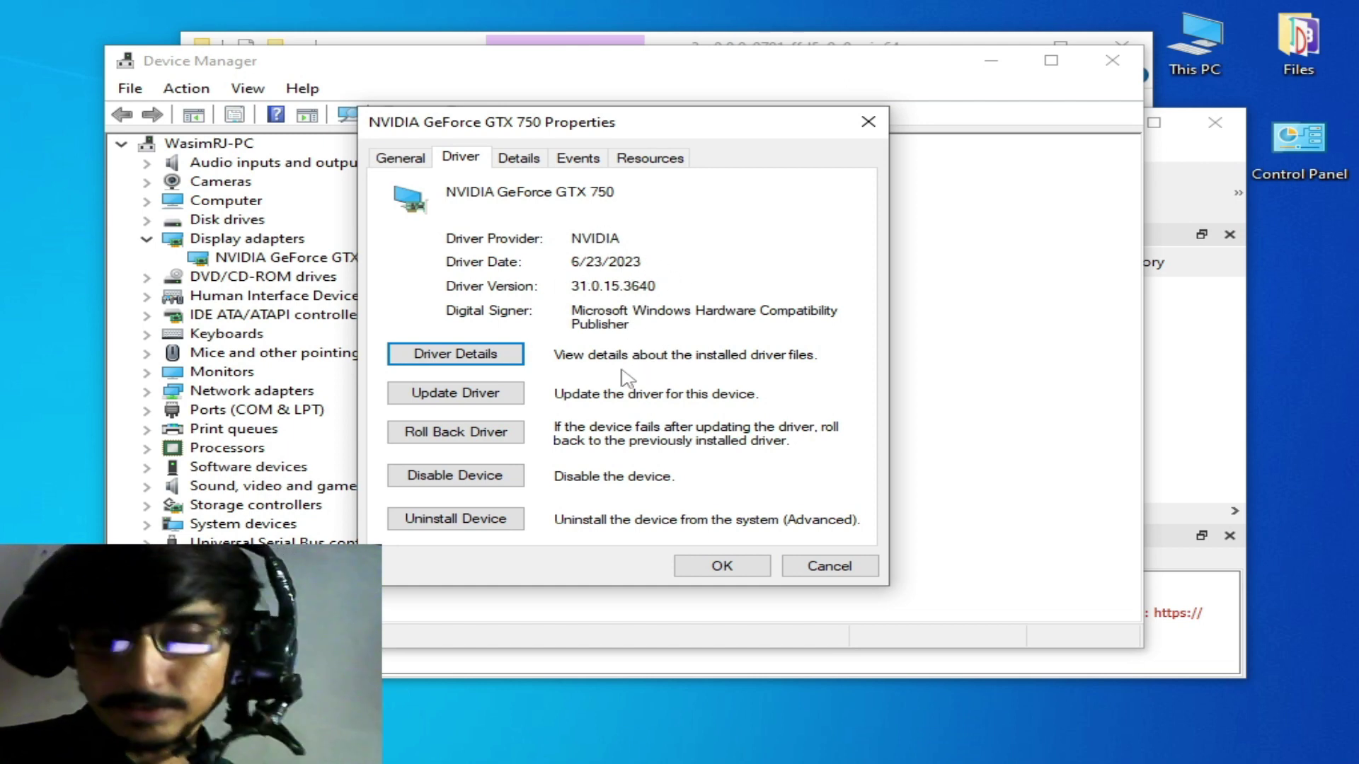
click(722, 567)
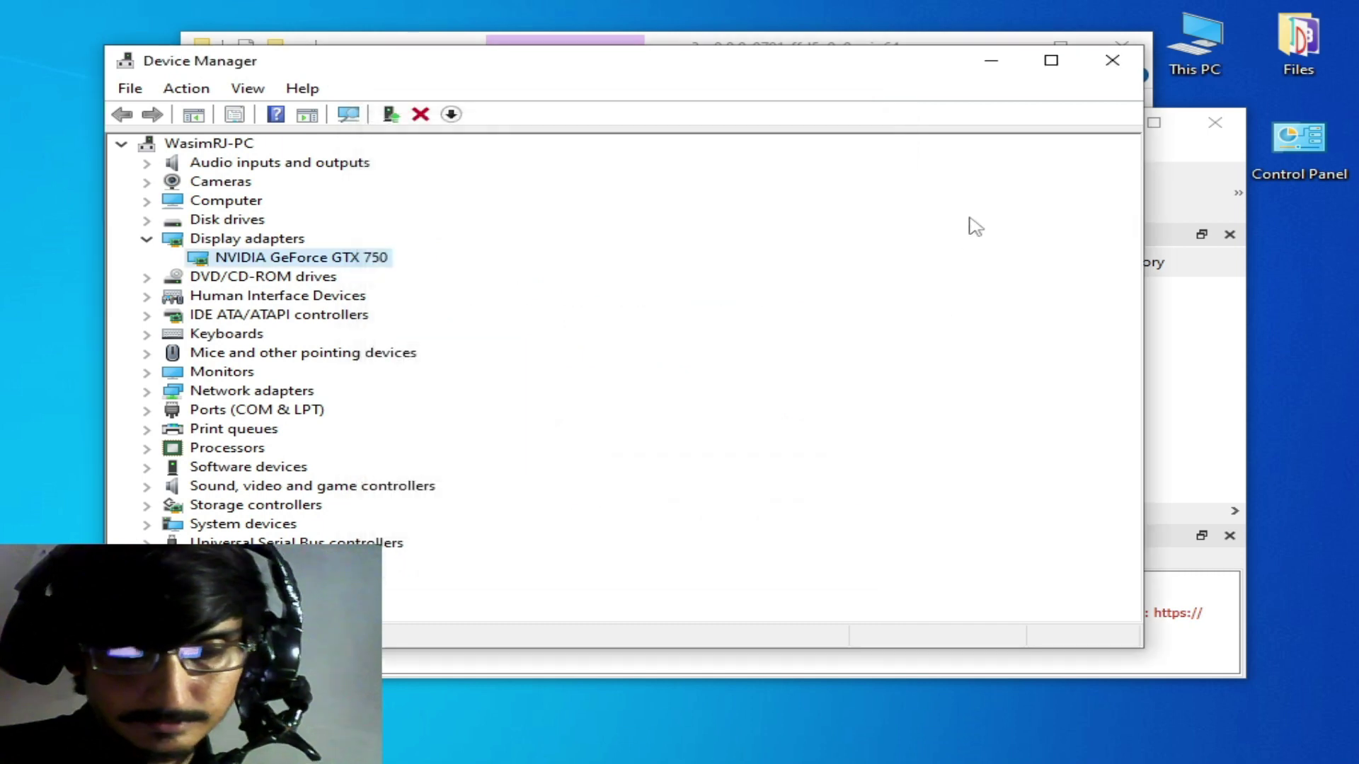
Close Device Manager and open RPCS3's CPU configuration settings.
click(1113, 61)
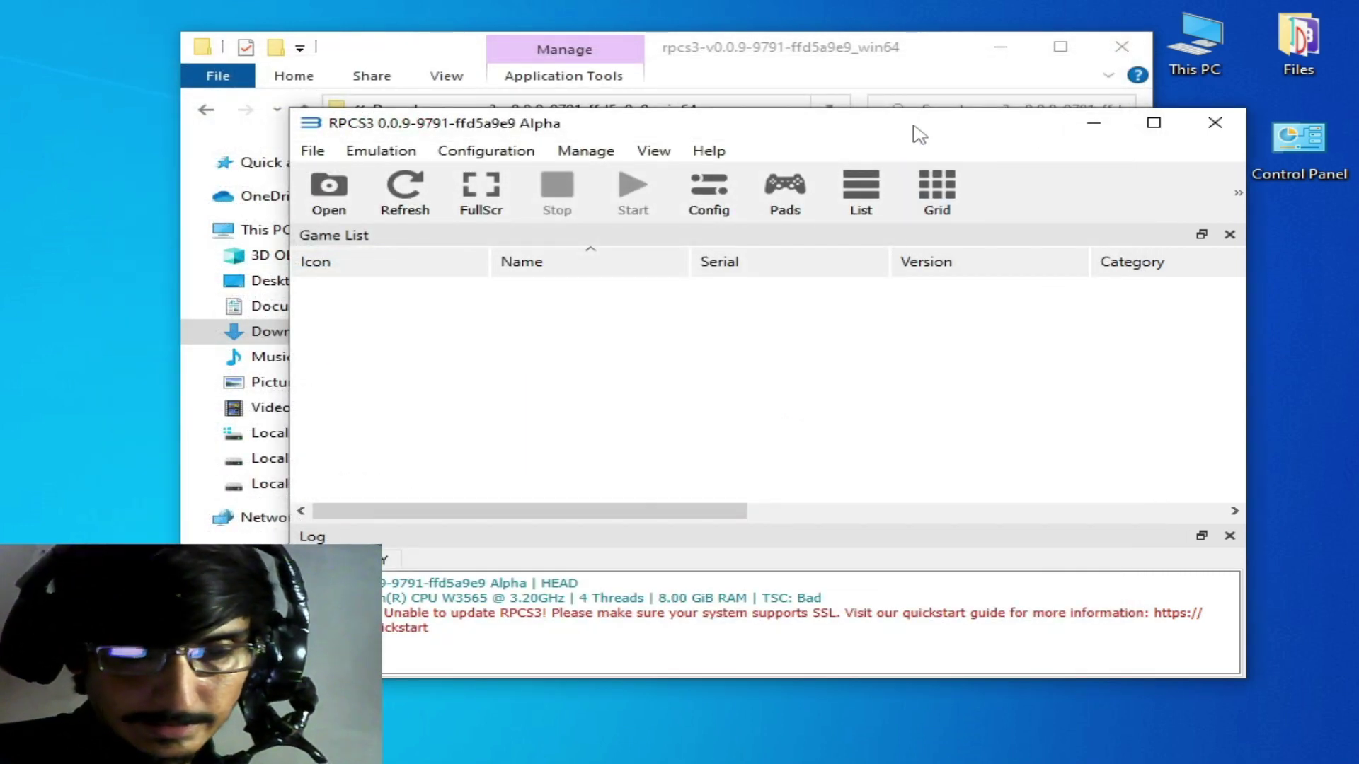
drag(916, 130, 864, 106)
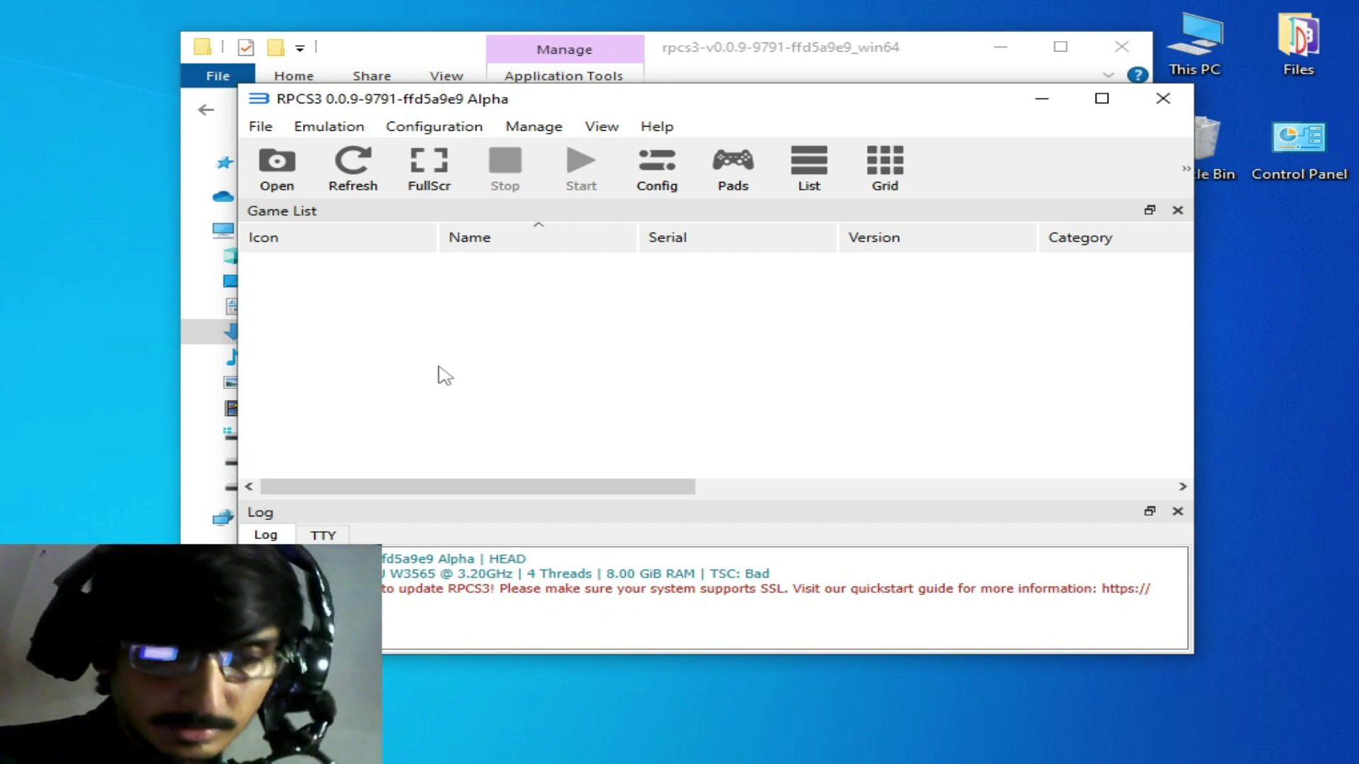
click(411, 135)
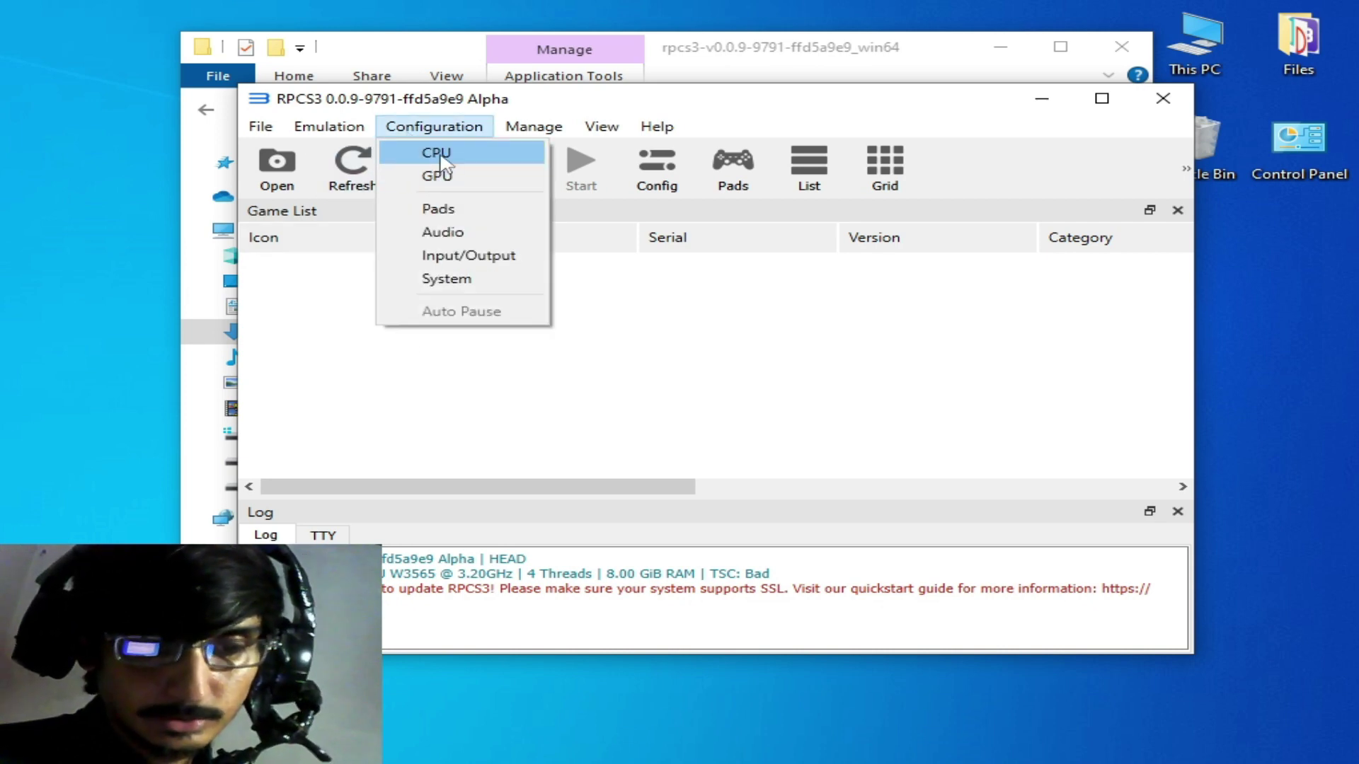
click(428, 154)
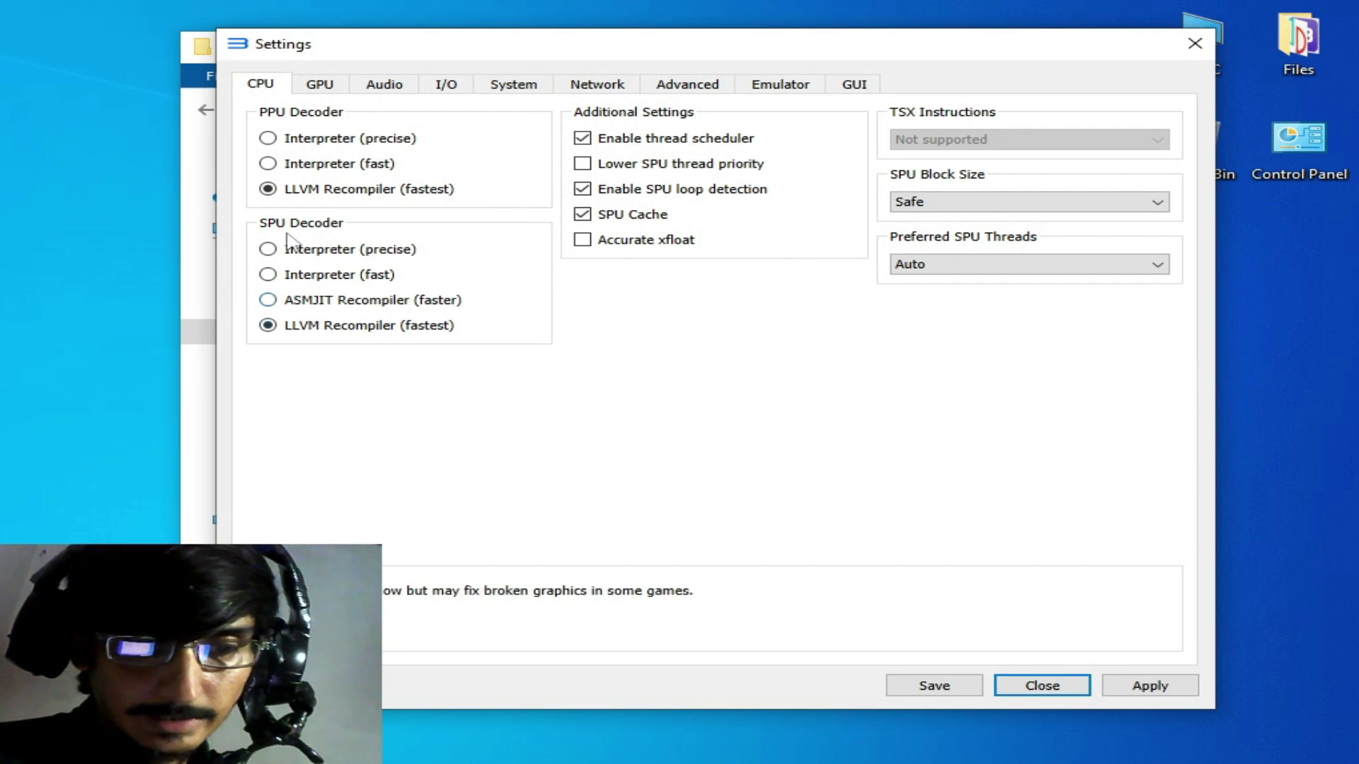
Try the Vulkan GPU renderer, then set the renderer back to OpenGL.
click(318, 86)
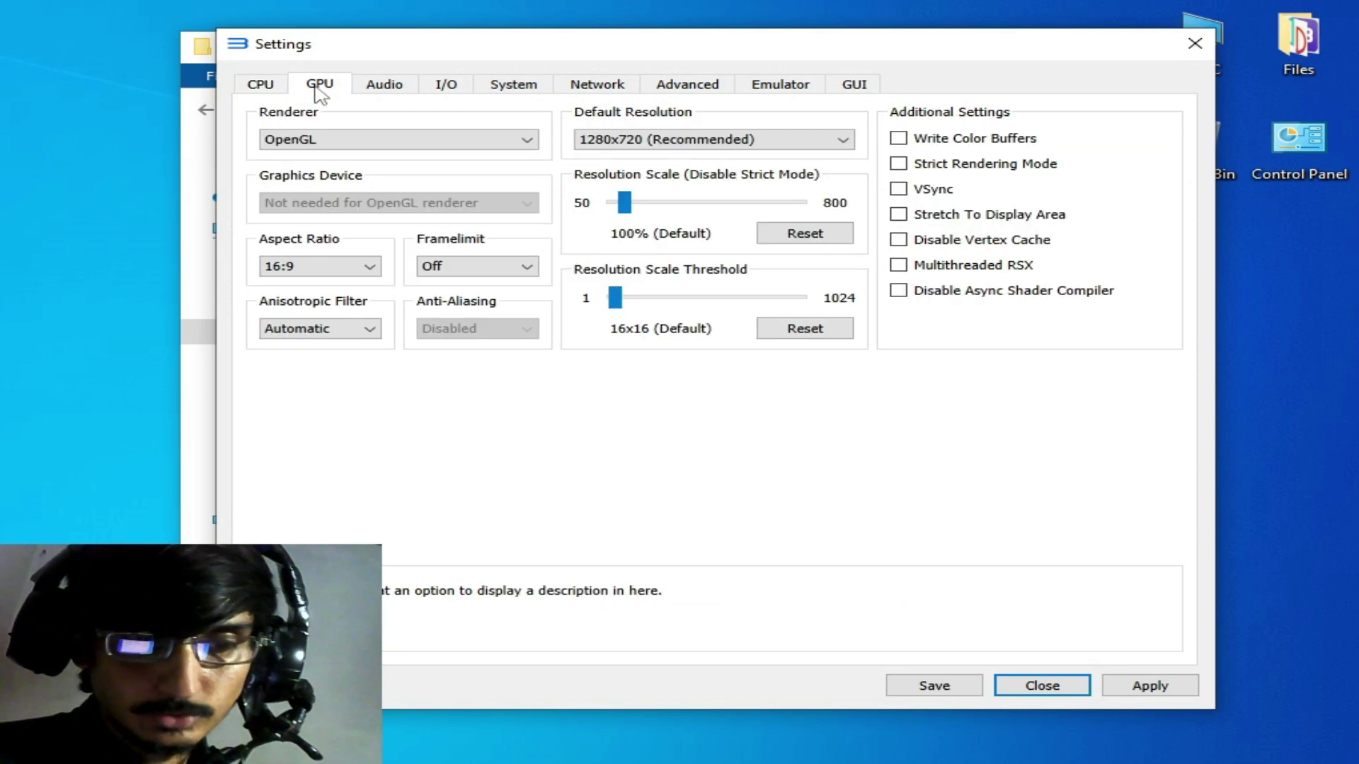
click(396, 142)
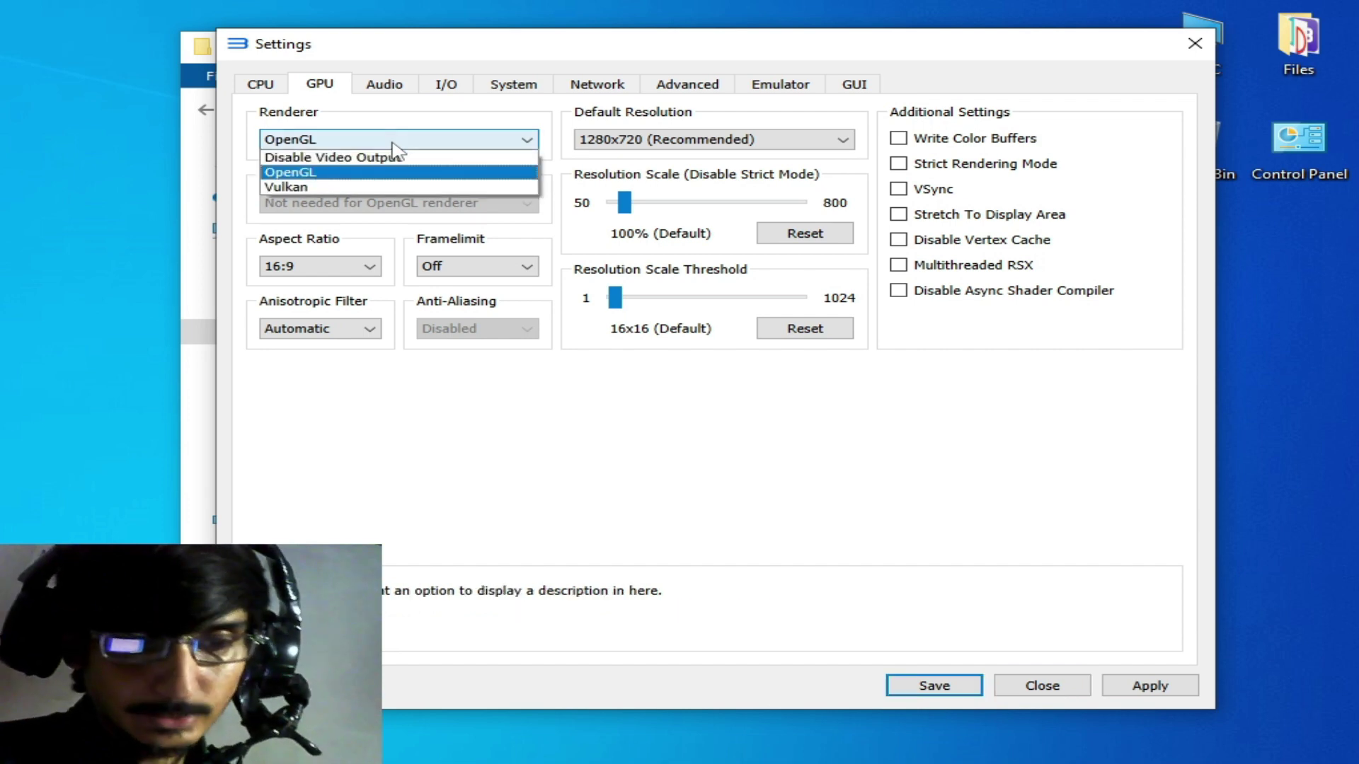
click(292, 187)
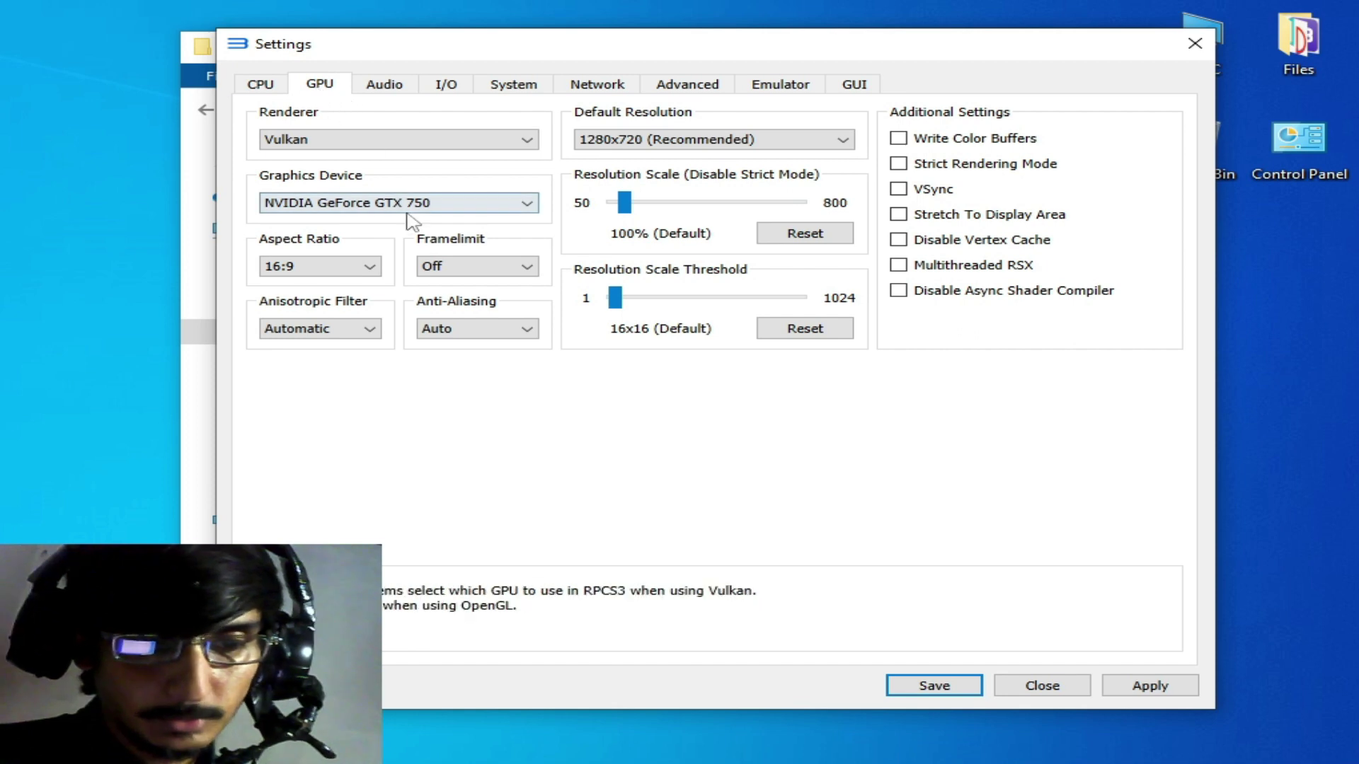
click(407, 141)
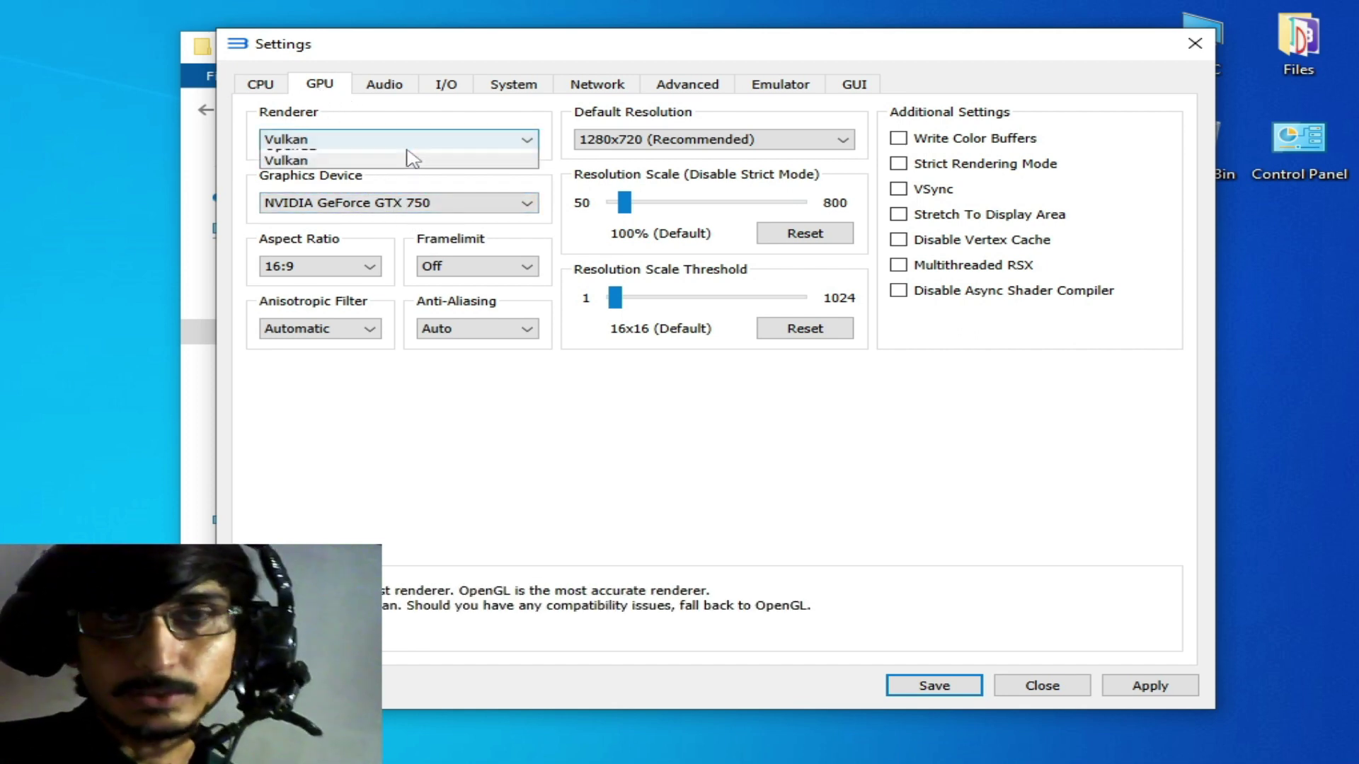
click(333, 175)
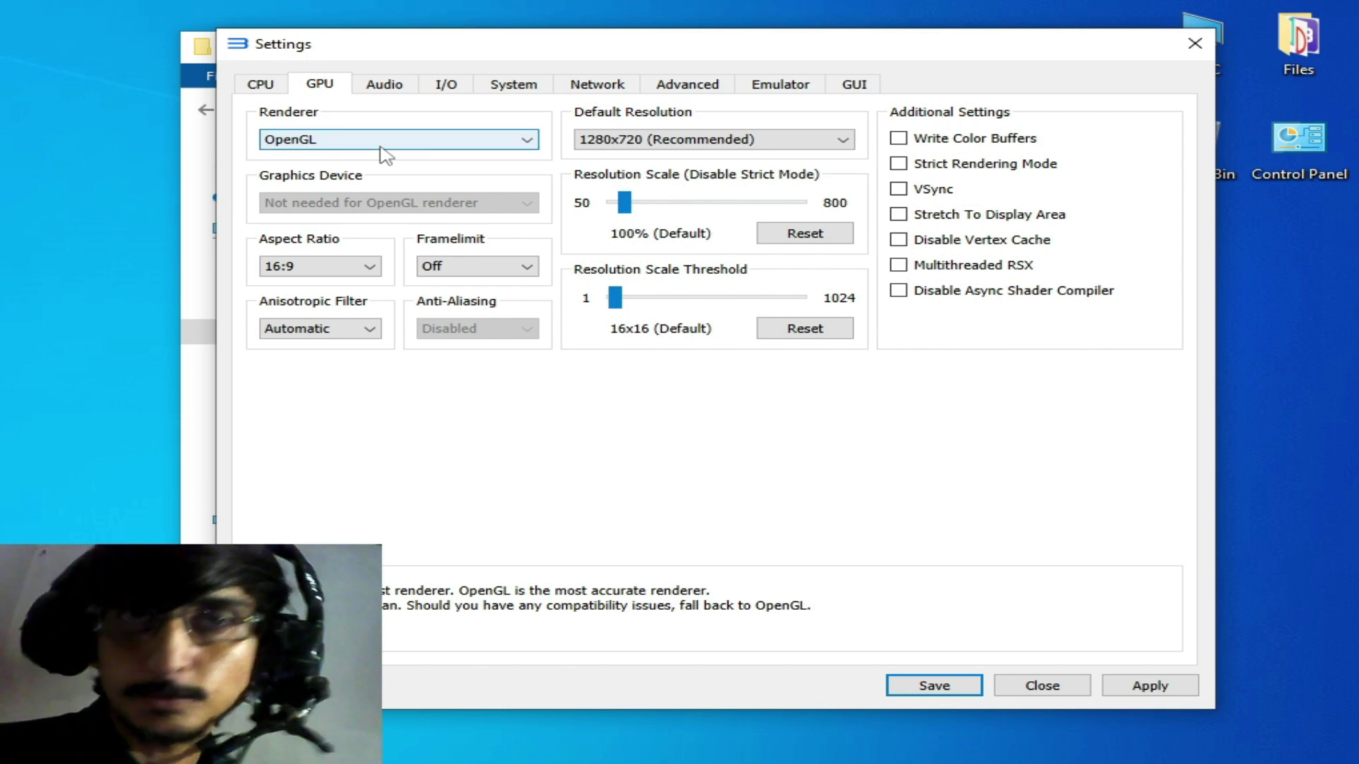
click(269, 85)
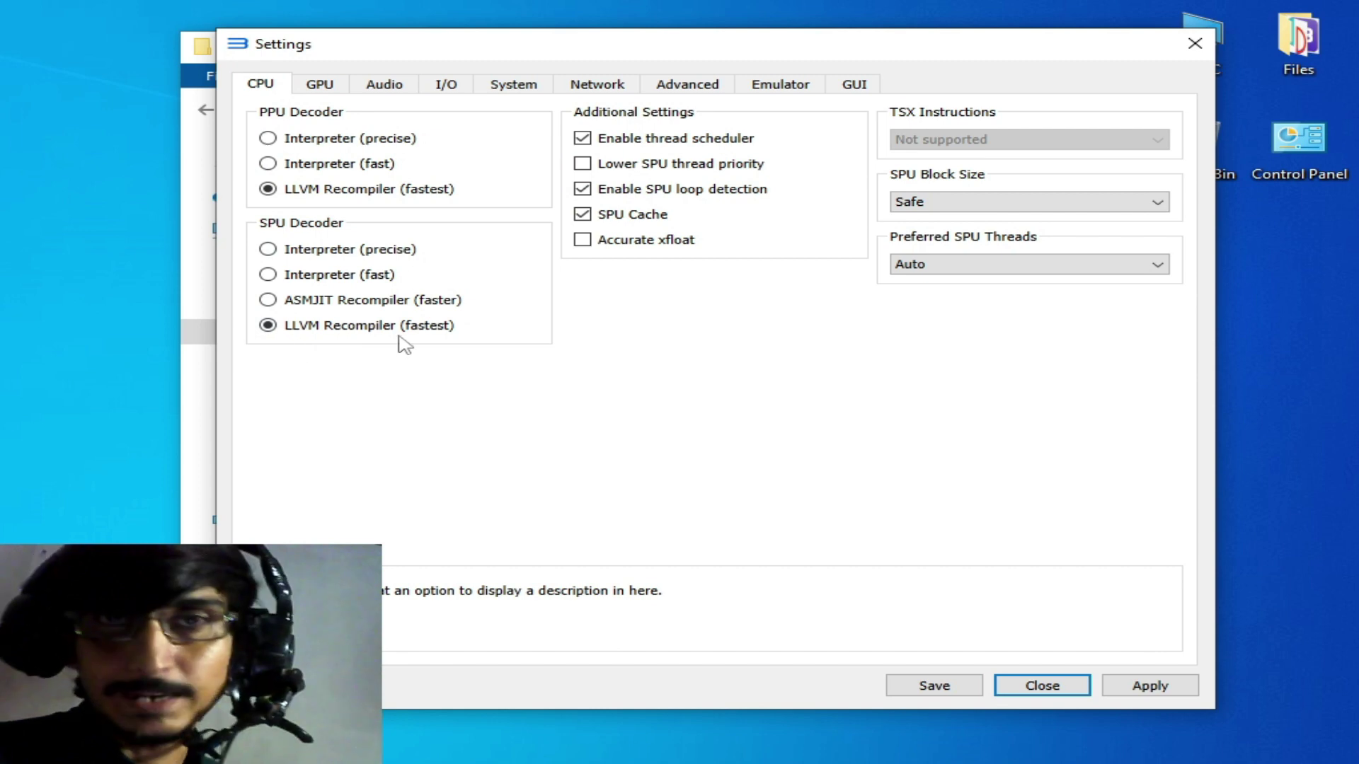
Choose SPU ASMJIT Recompiler and PPU Interpreter (fast), then save the settings.
click(268, 299)
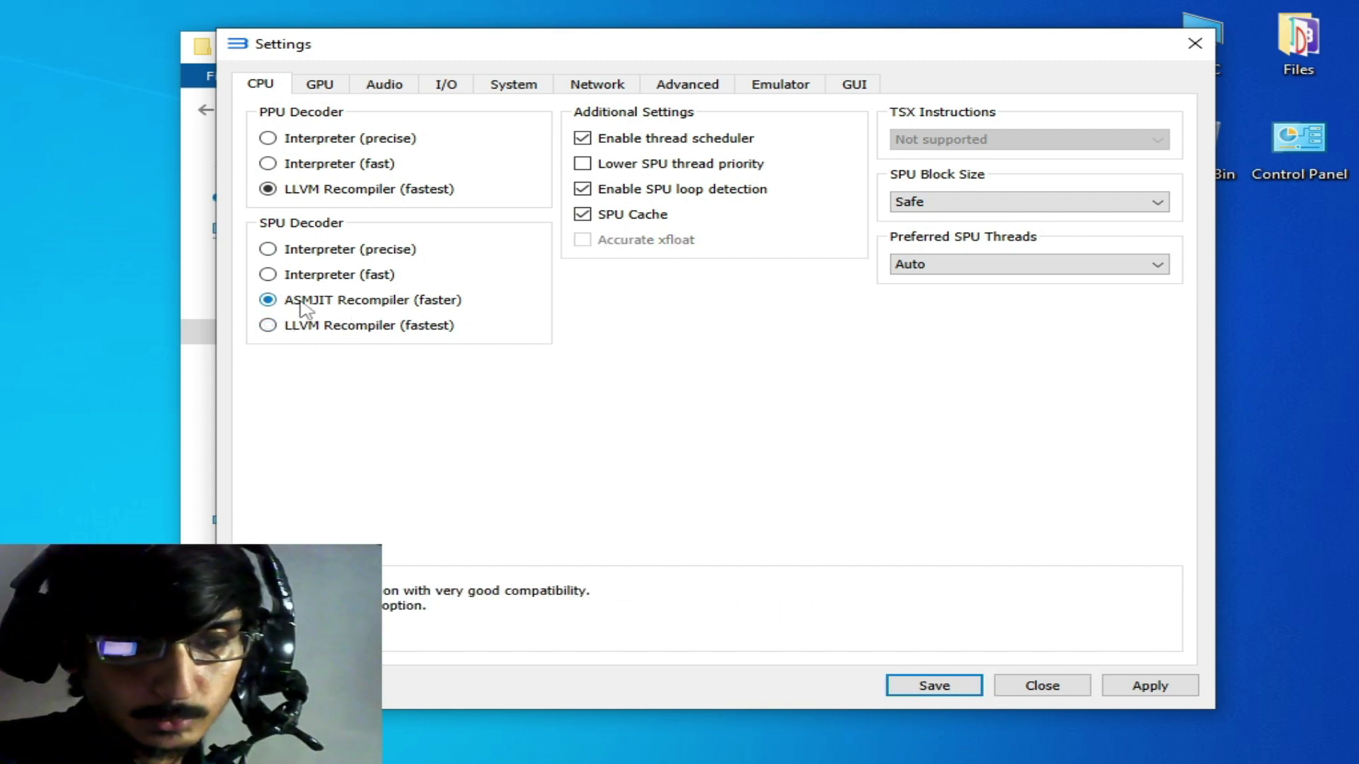
click(268, 164)
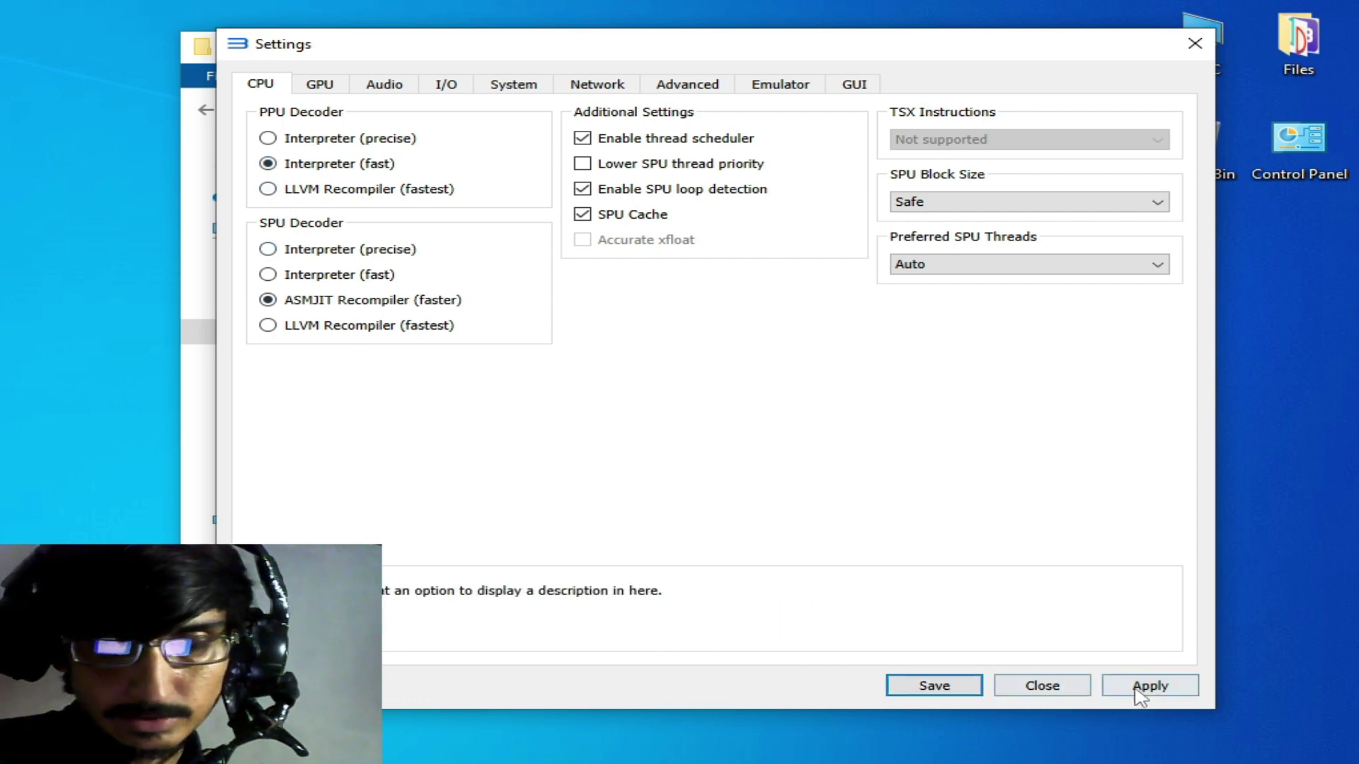
click(935, 686)
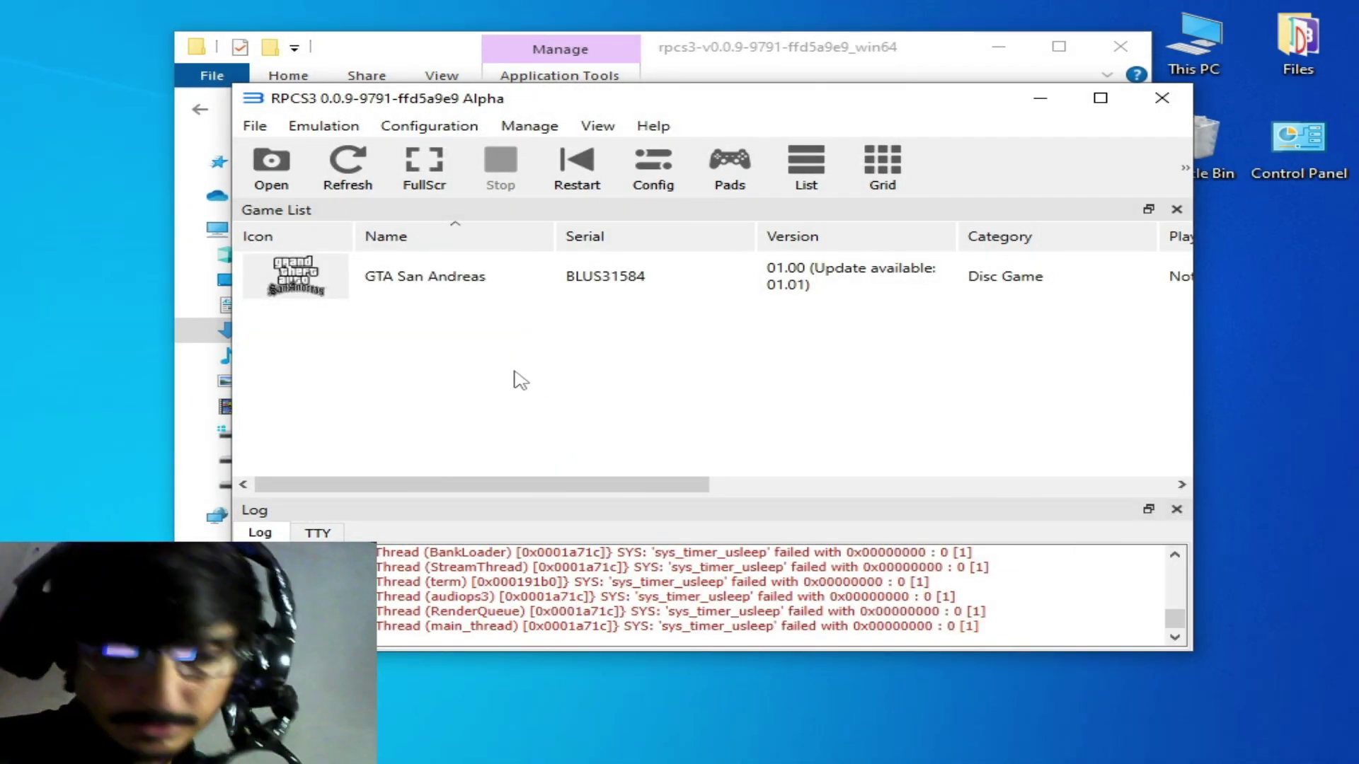
Create a custom configuration for GTA San Andreas (BLUS31584), keep the GPU renderer on OpenGL, apply and save.
right_click(432, 290)
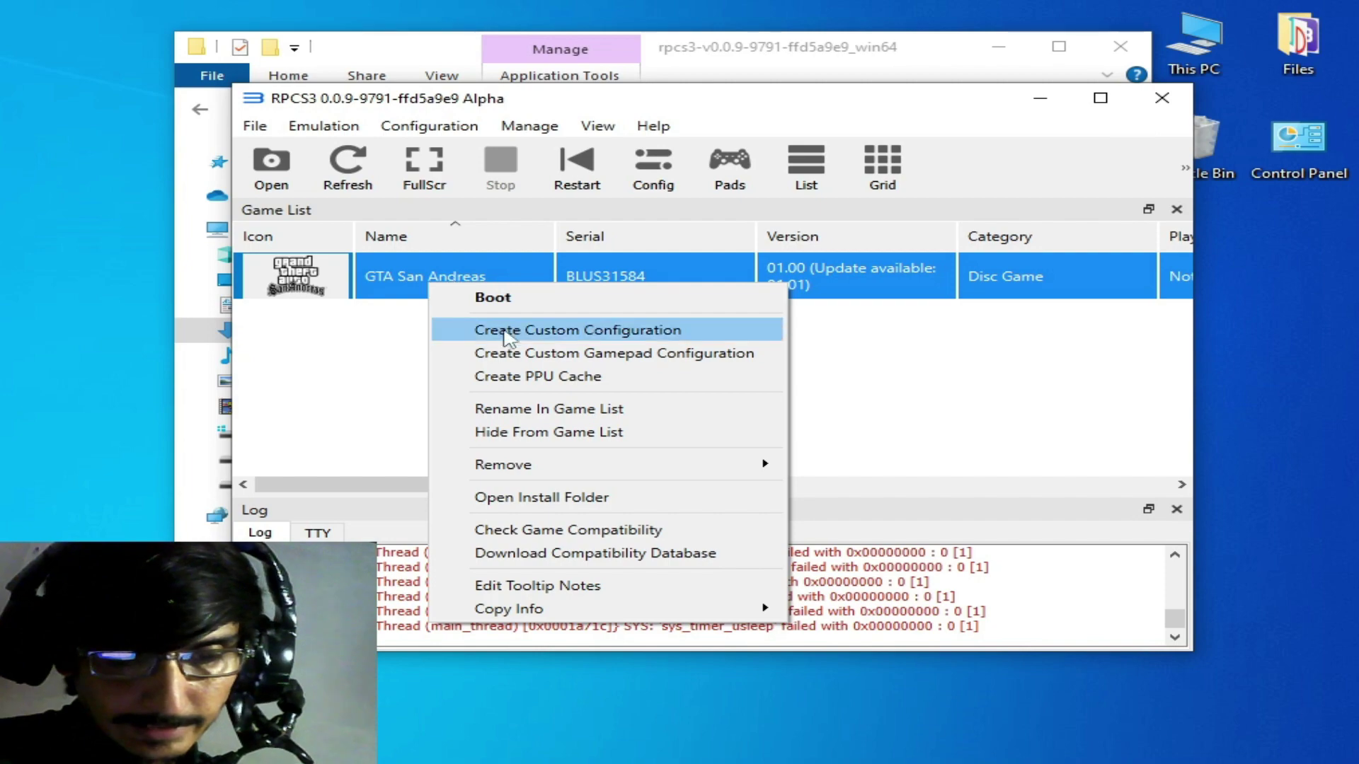
click(536, 333)
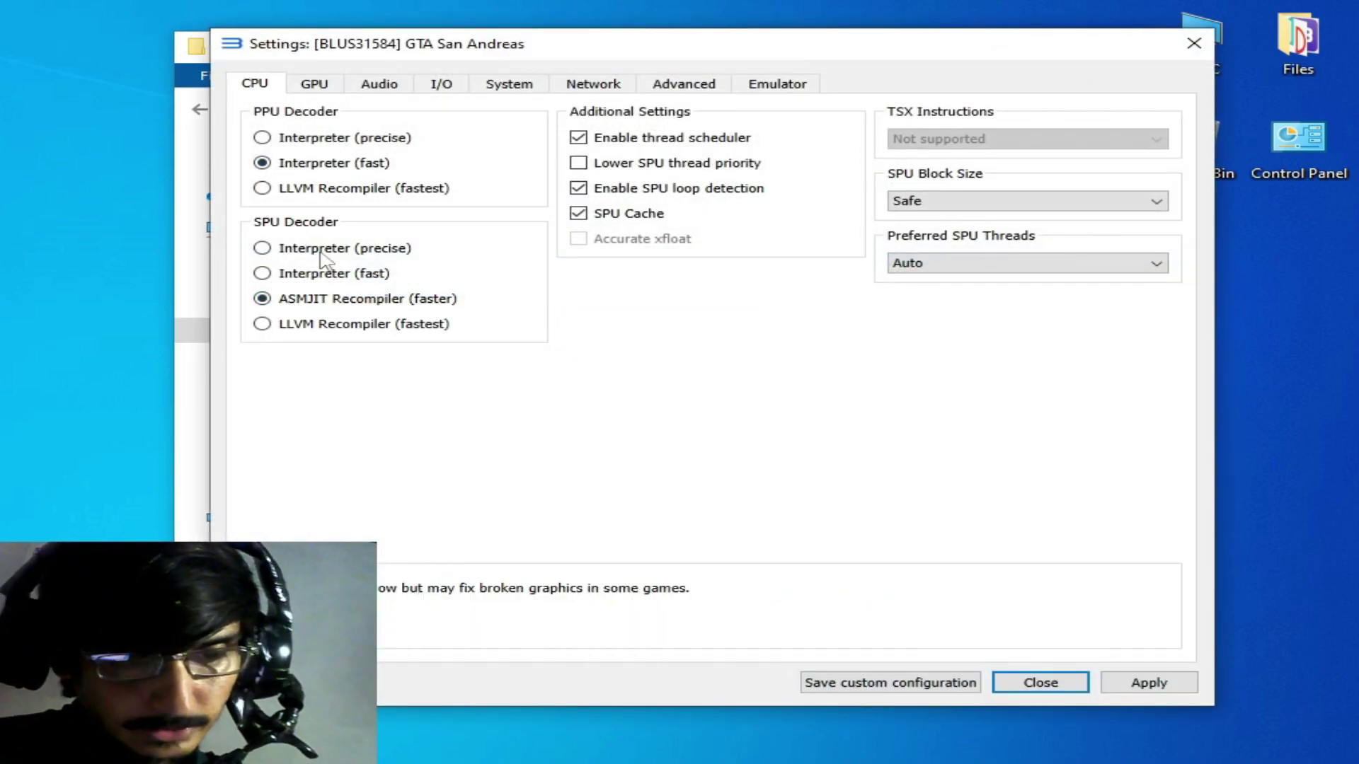
click(320, 88)
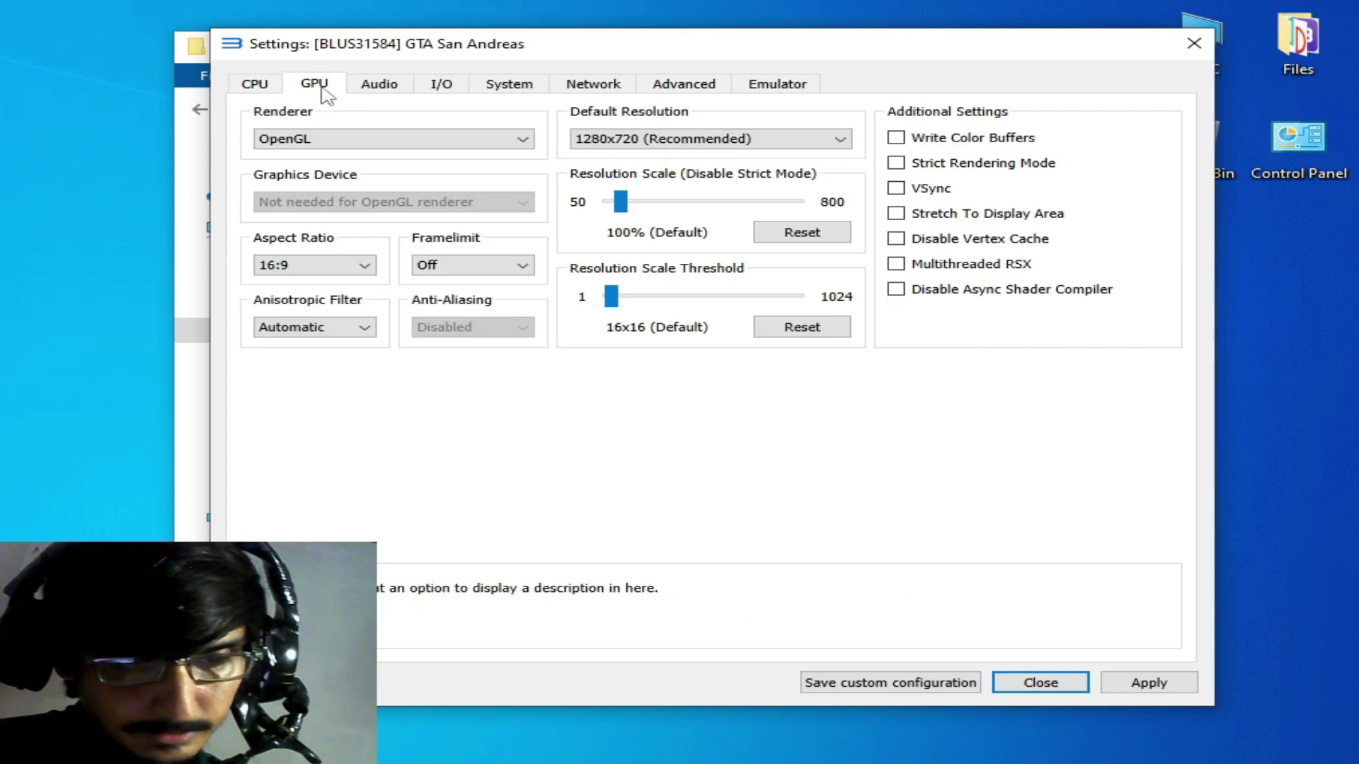
click(347, 142)
click(295, 179)
click(334, 142)
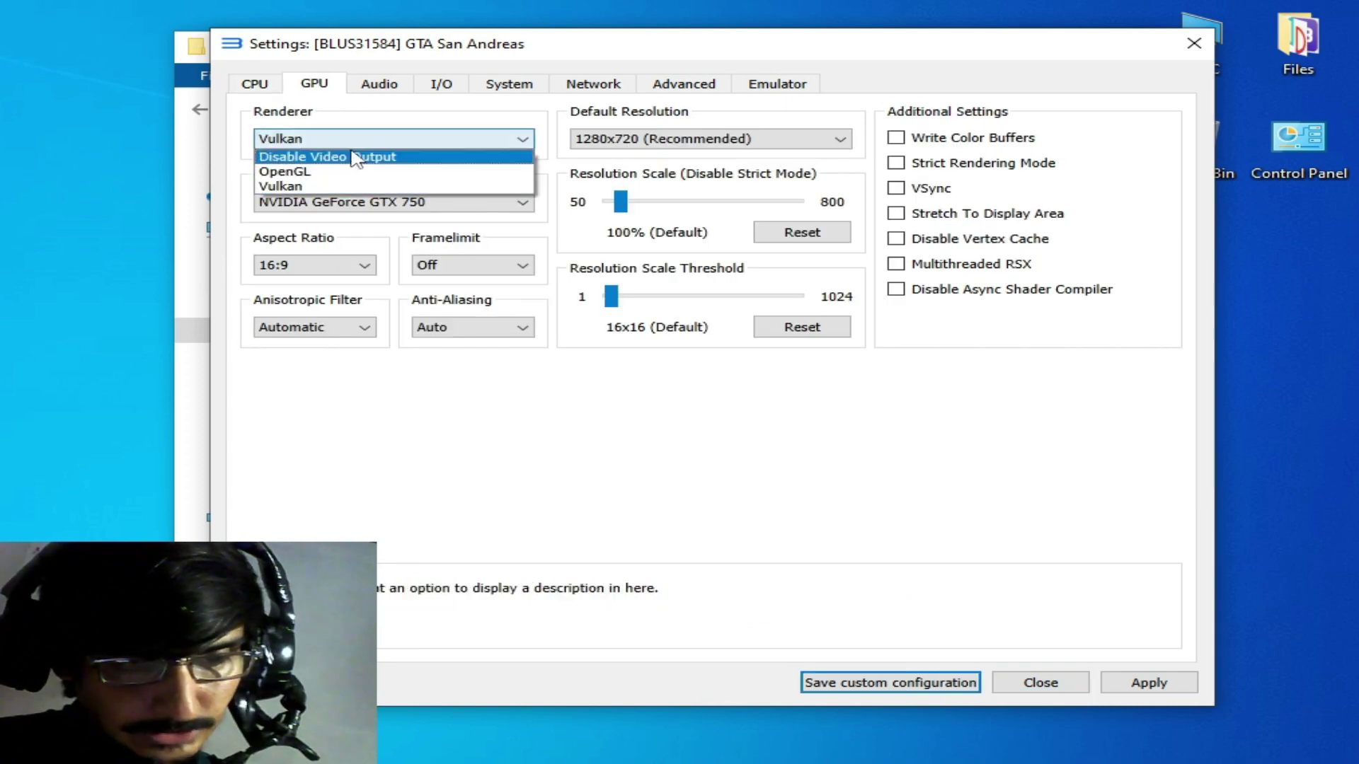
click(319, 173)
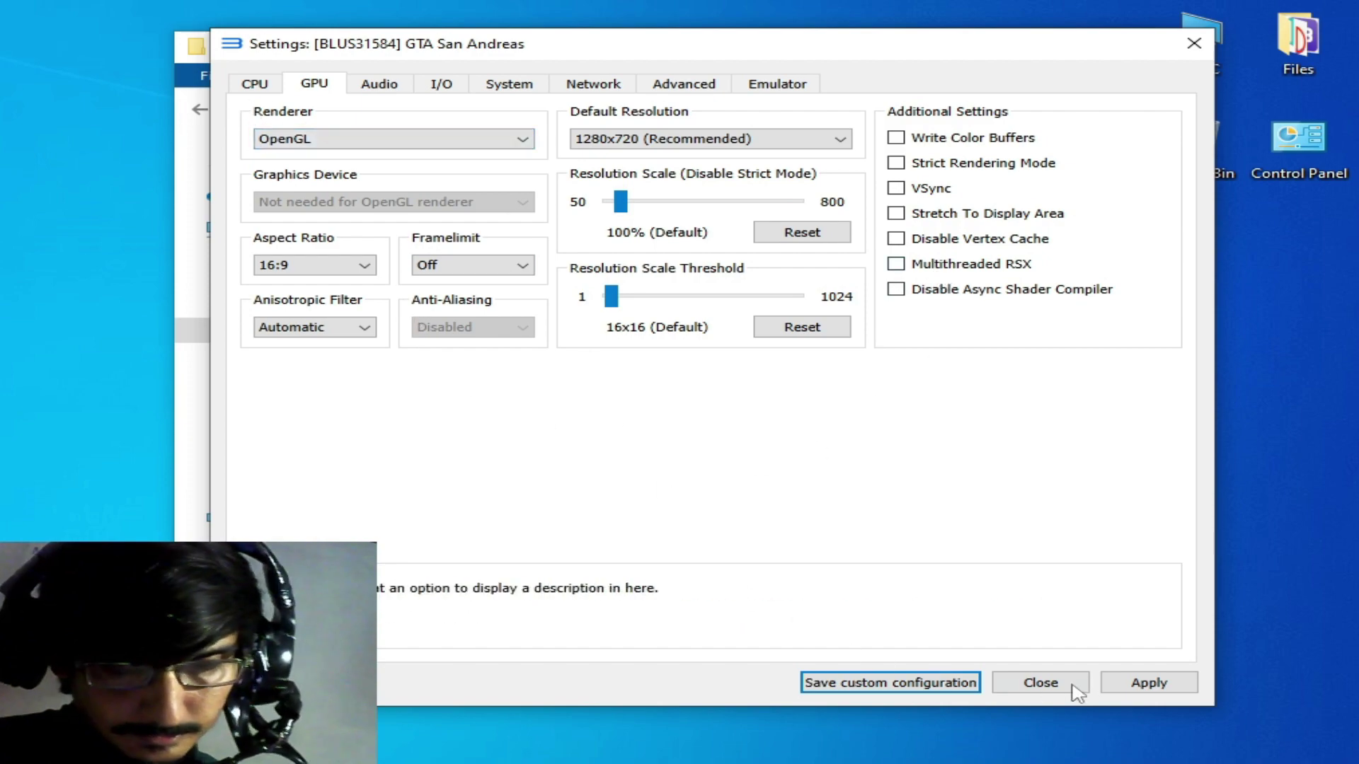
click(1147, 684)
click(855, 684)
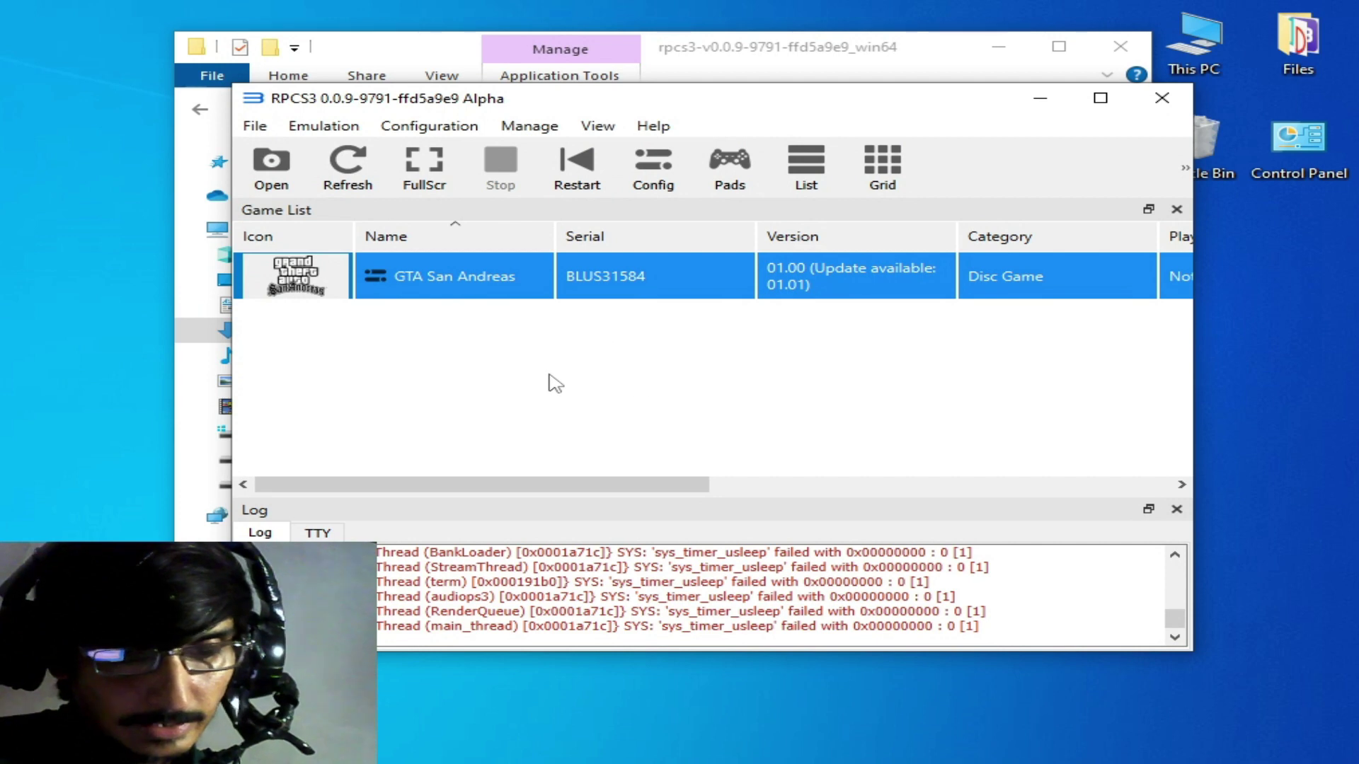
Raise the game's custom Advanced Driver Wake-Up Delay to 400 µs, then apply and save.
right_click(487, 276)
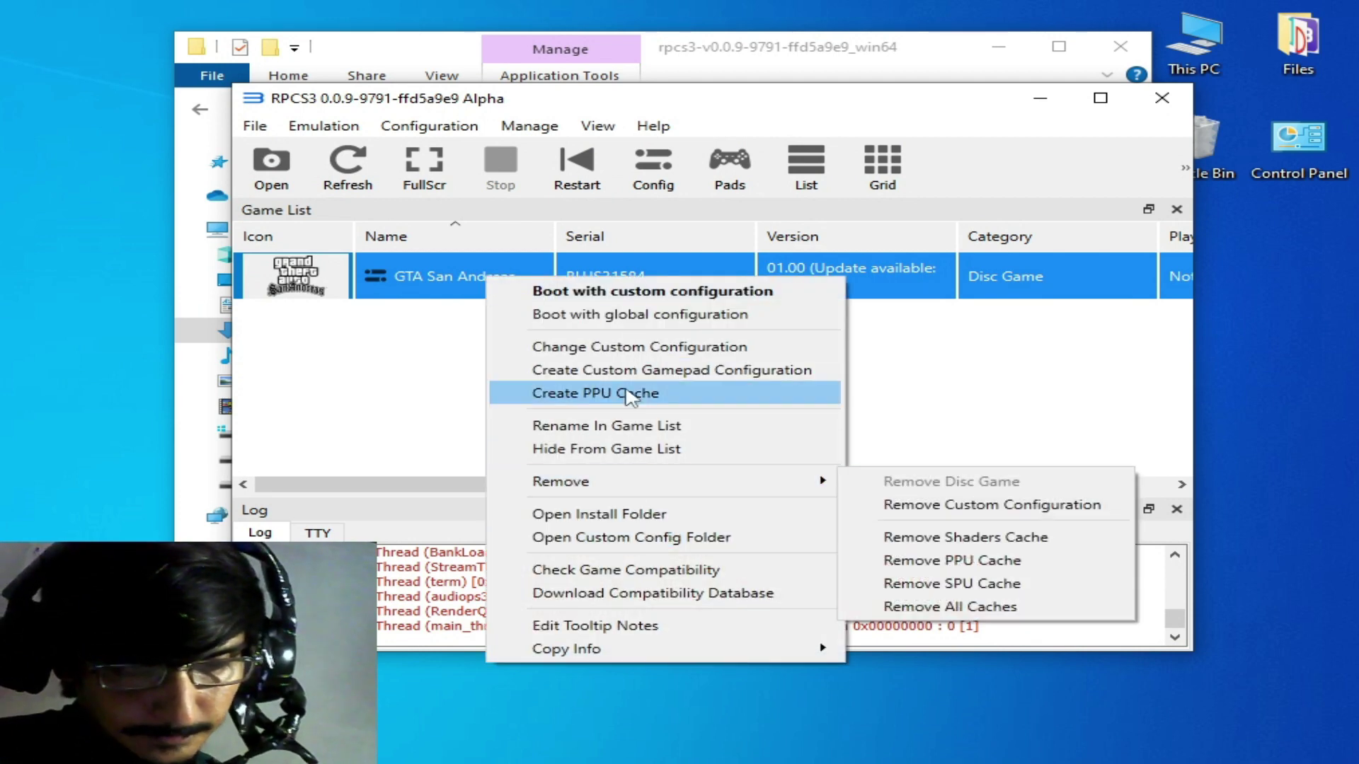
click(587, 349)
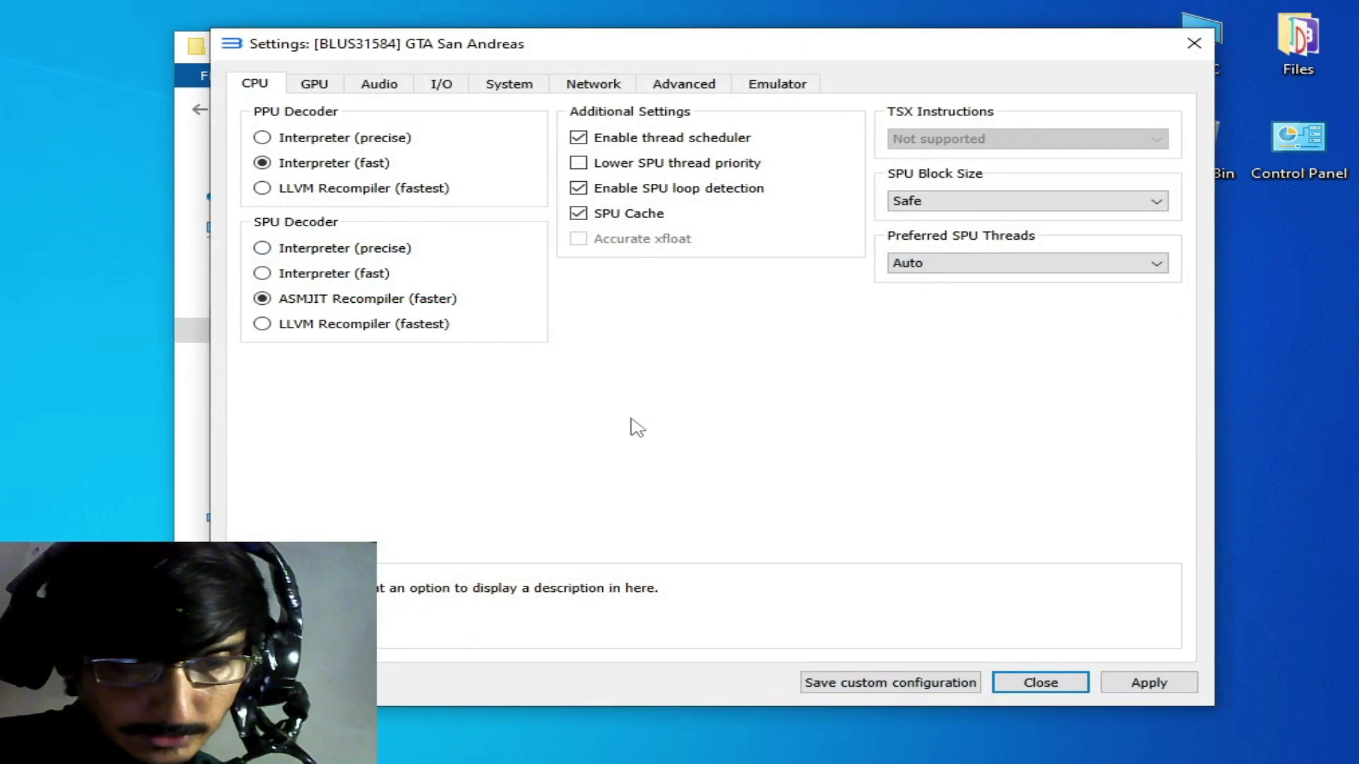
click(666, 85)
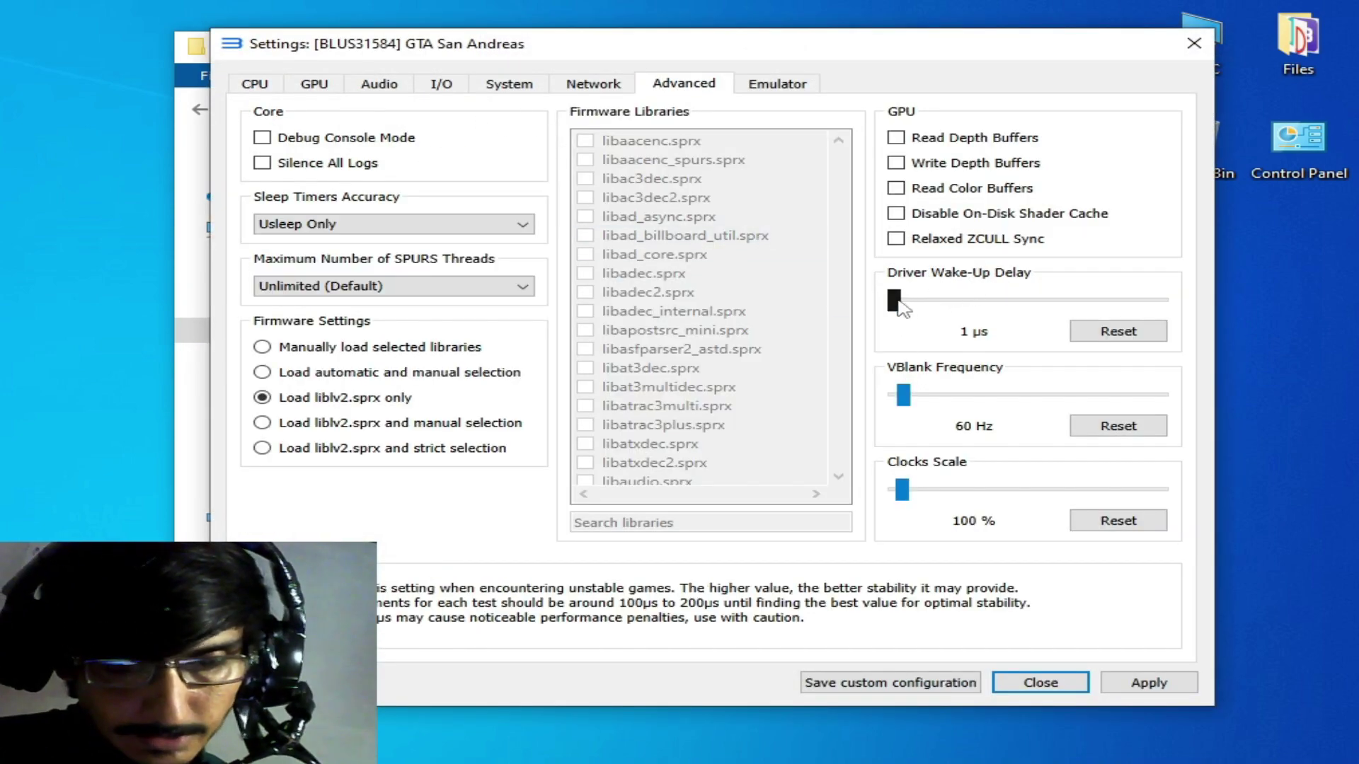
mouse_move(895, 301)
mouse_down()
mouse_move(947, 304)
mouse_move(920, 308)
mouse_up()
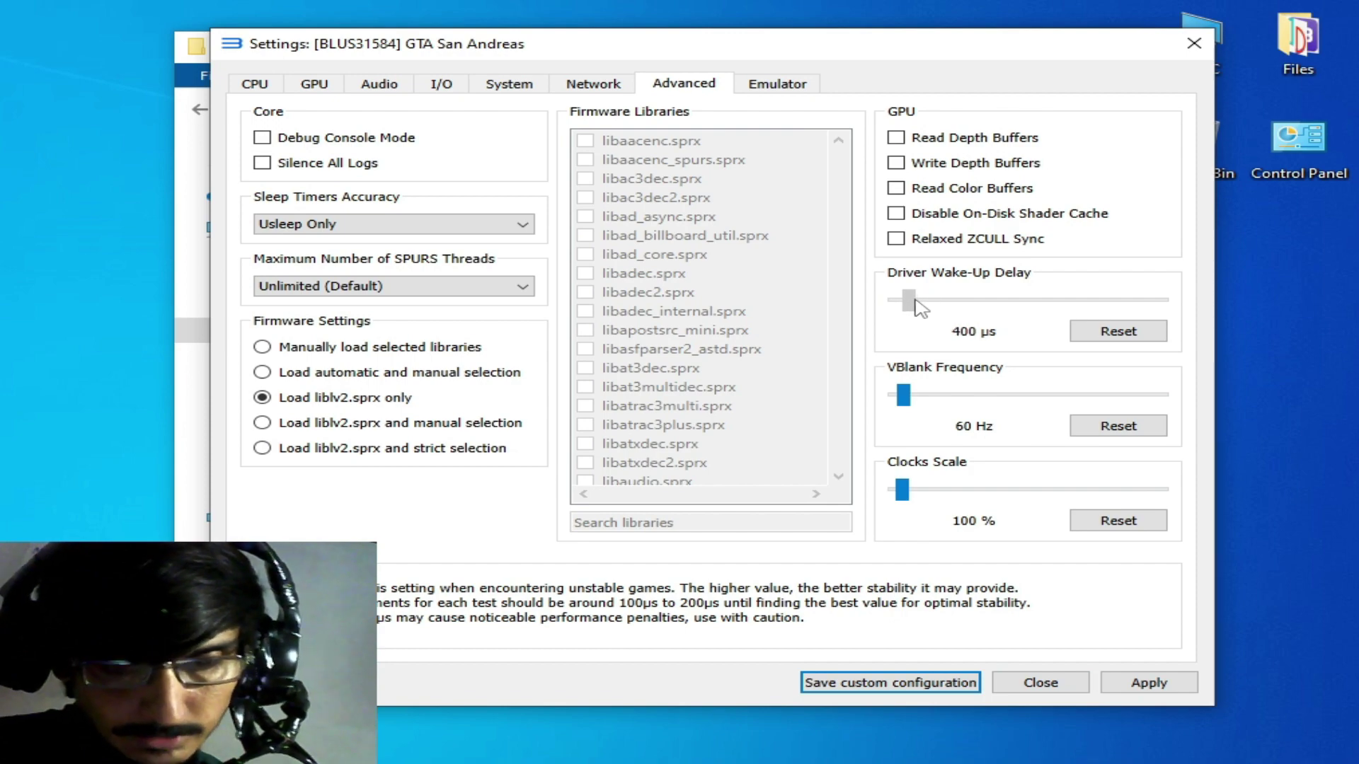
click(1136, 687)
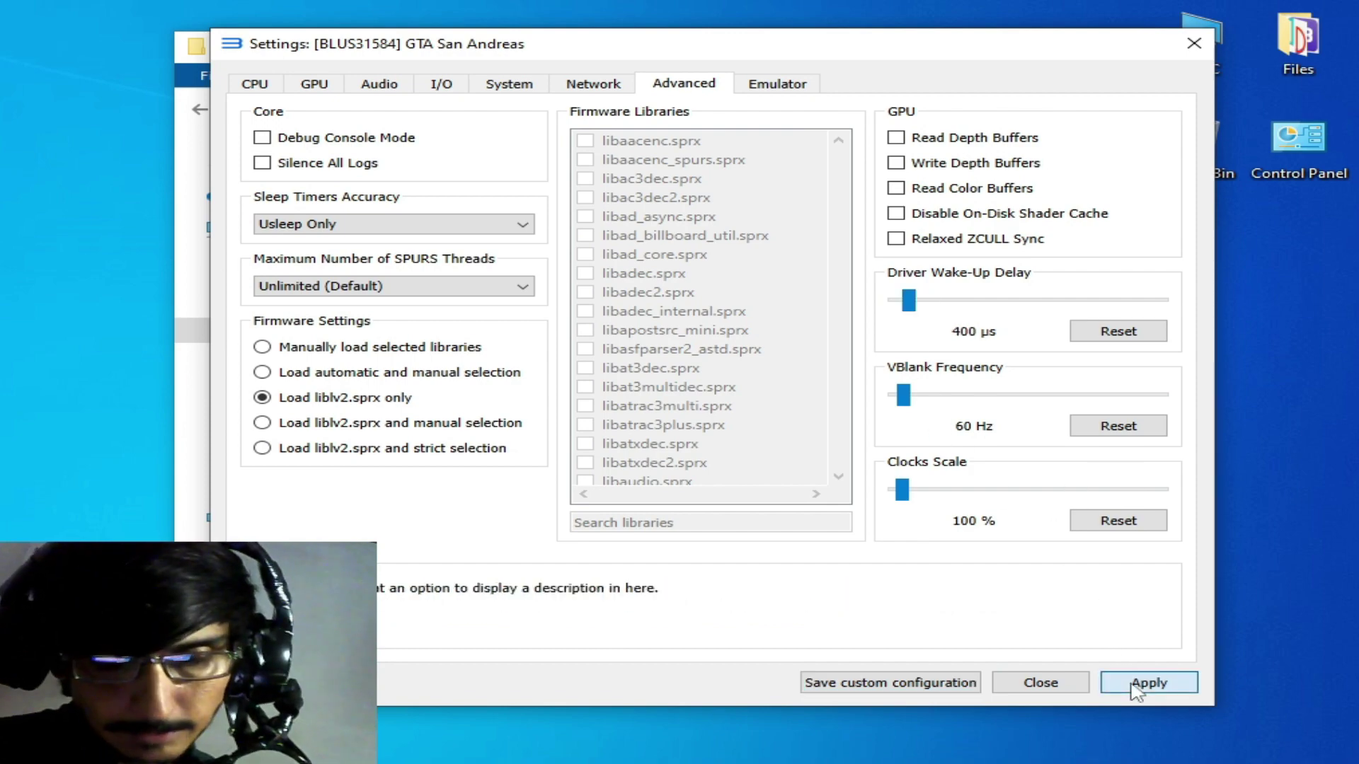
click(898, 683)
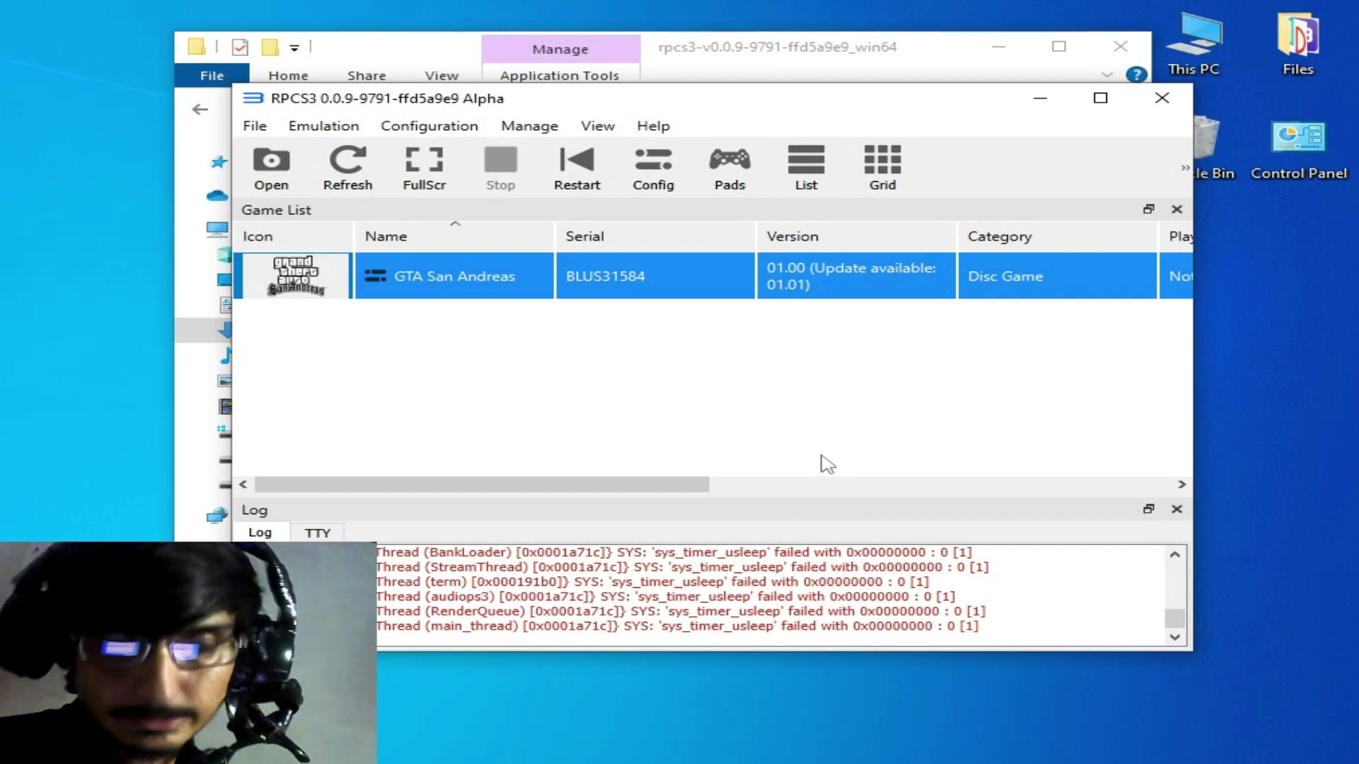